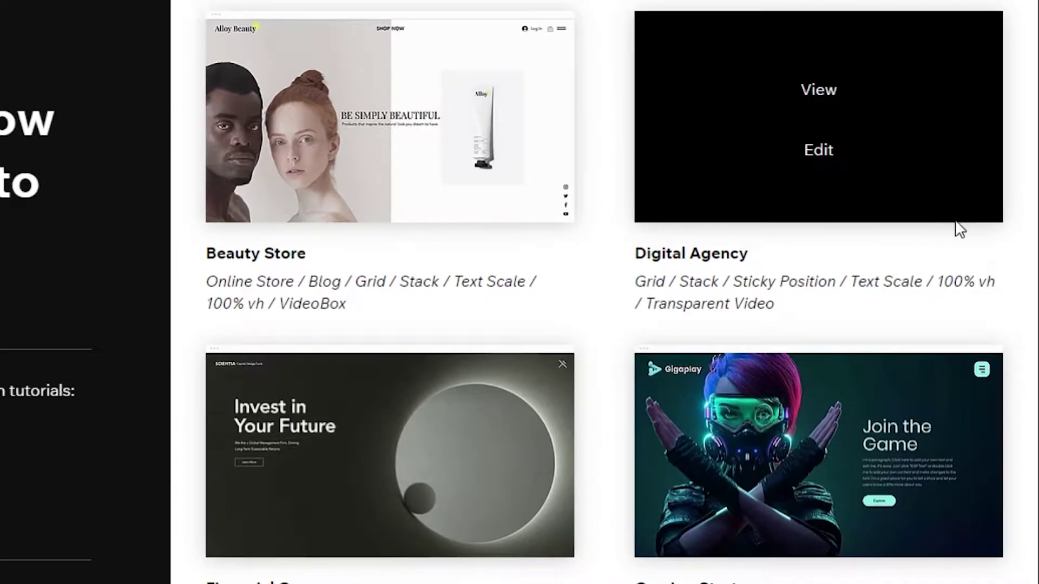
- Scroll through Editor X's starter template cards down to the See All Templates link
scroll(957, 227, "down", 3)
scroll(604, 292, "up", 10)
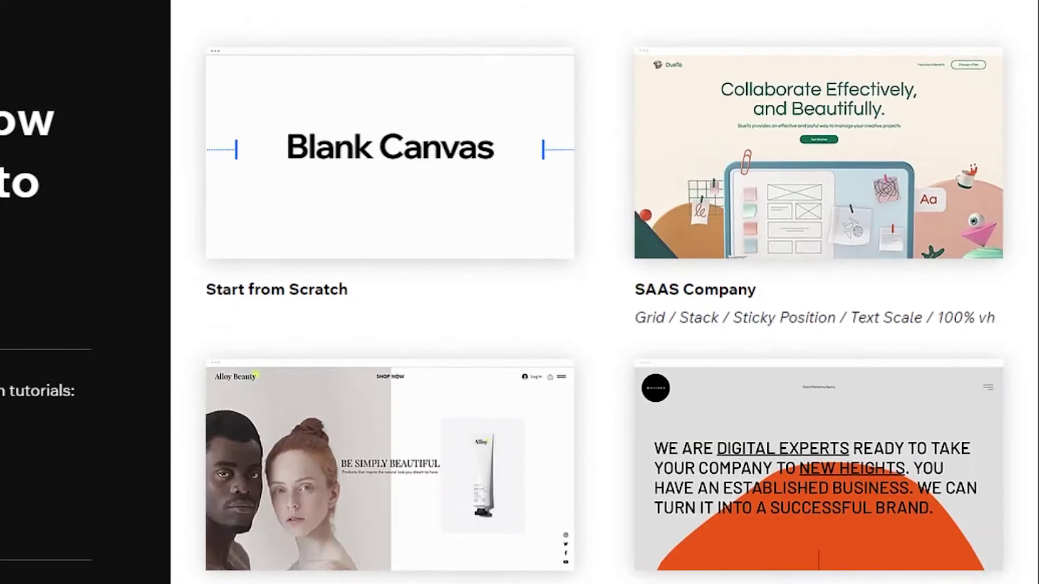
scroll(1011, 417, "down", 8)
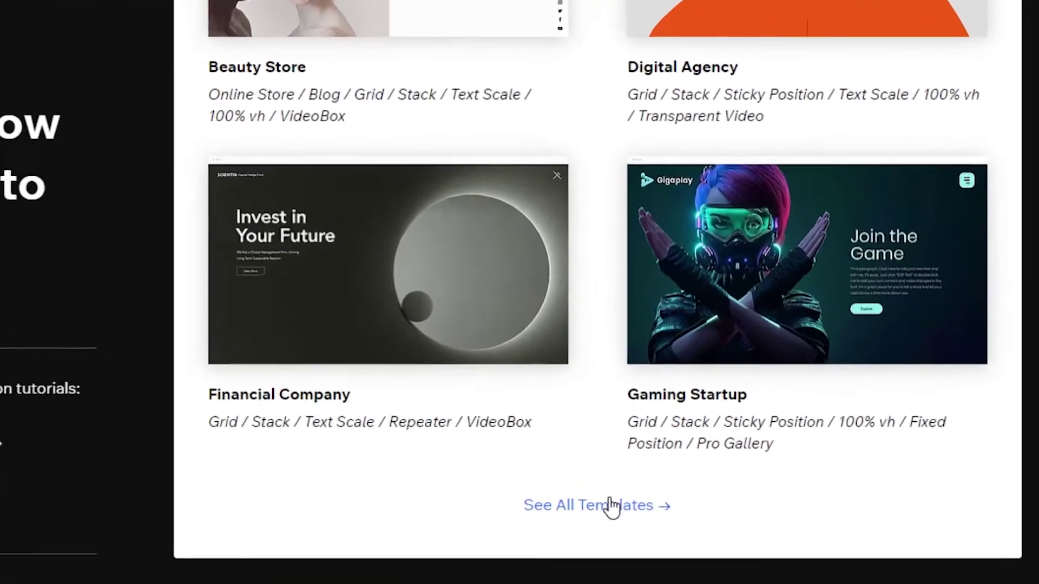
left_click(695, 458)
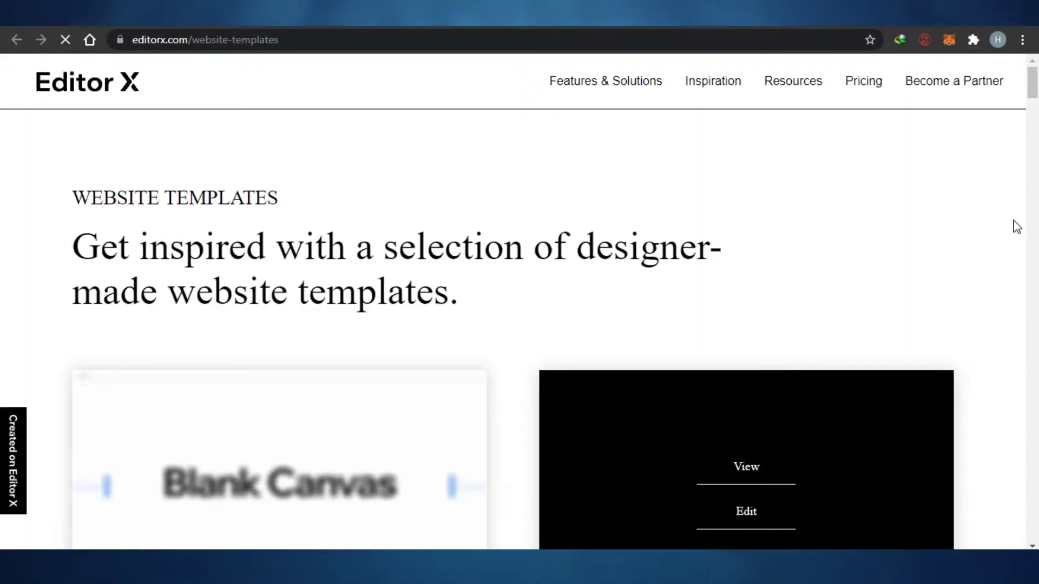
mouse_move(1035, 87)
left_mouse_down()
mouse_move(1035, 251)
mouse_move(1036, 81)
left_mouse_up()
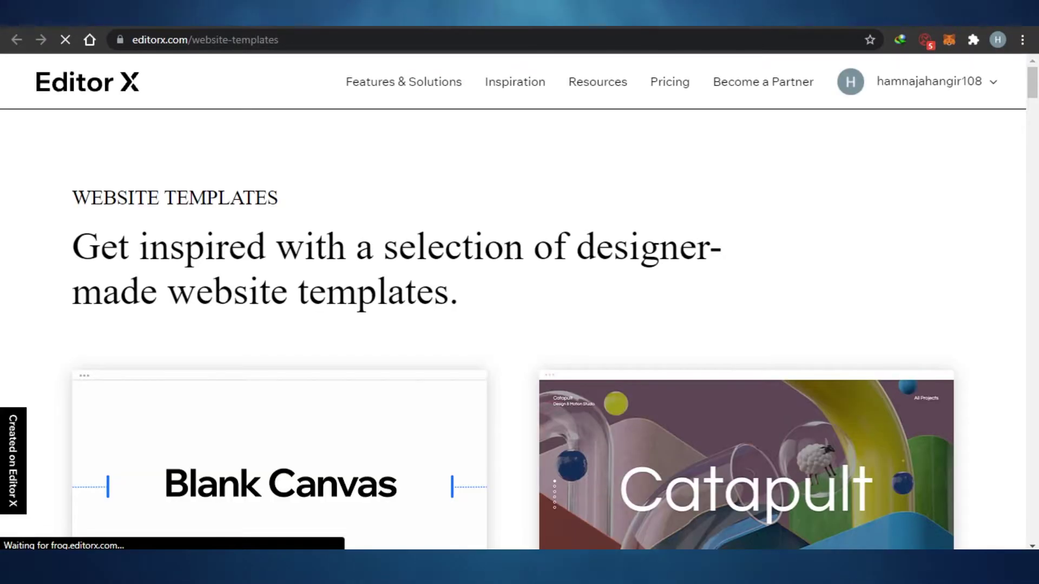
scroll(1035, 119, "down", 5)
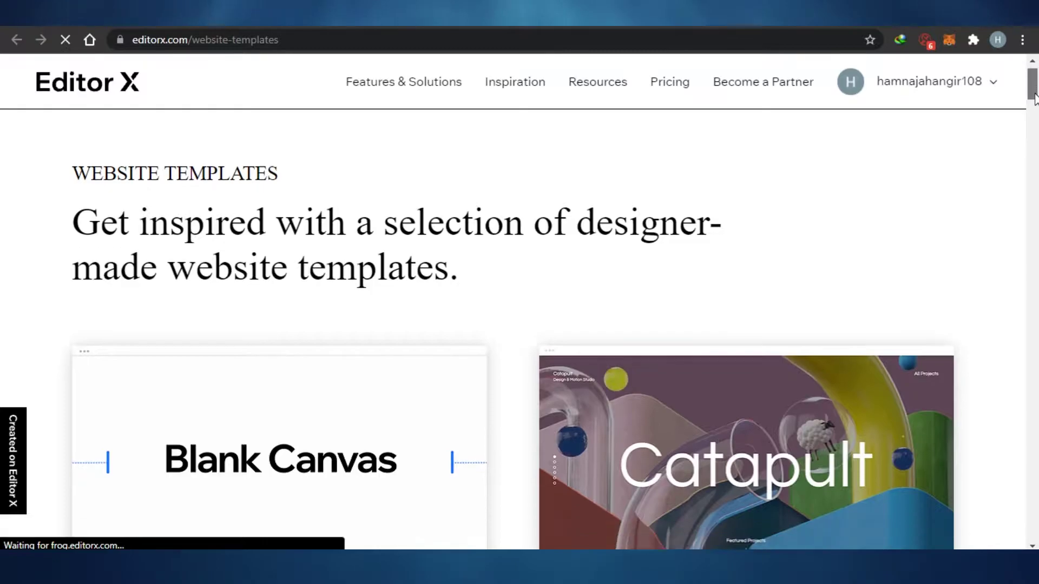
left_click_drag(1036, 106, 1037, 338)
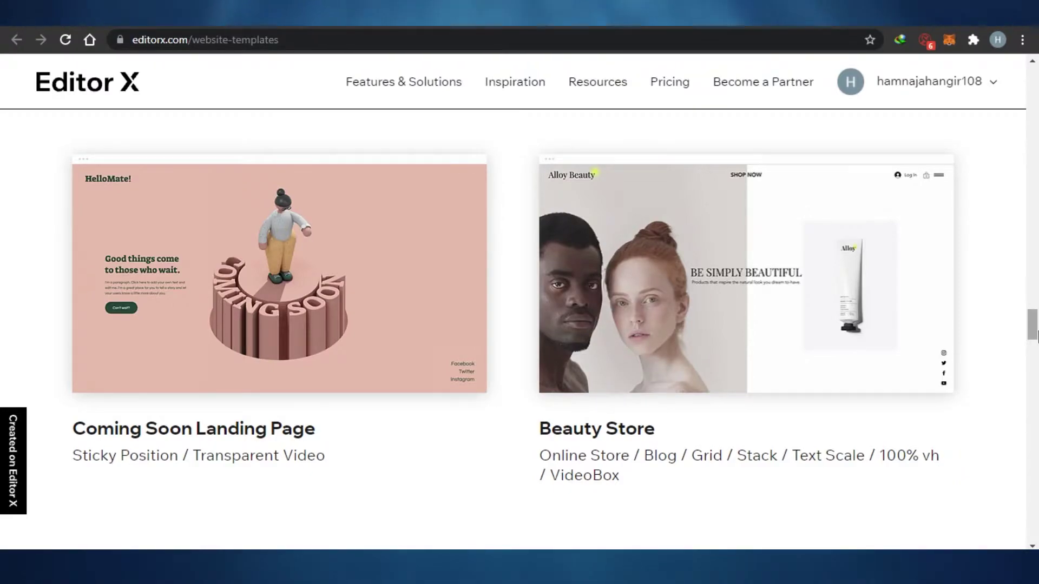
left_click_drag(1036, 335, 1036, 363)
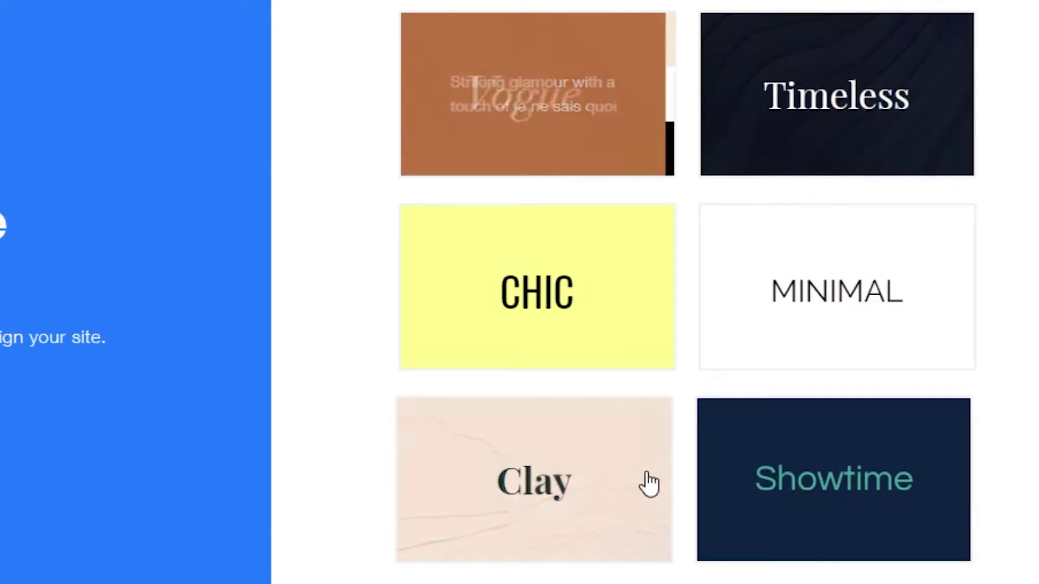
- Apply the Clay design style to Blogs For You and pick the middle homepage design
left_click(576, 529)
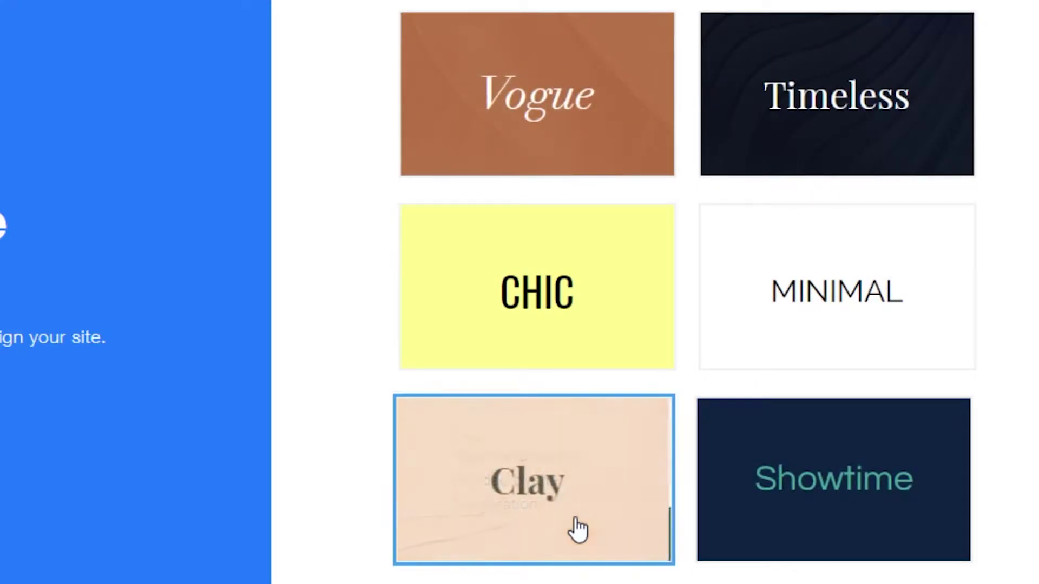
left_click(971, 535)
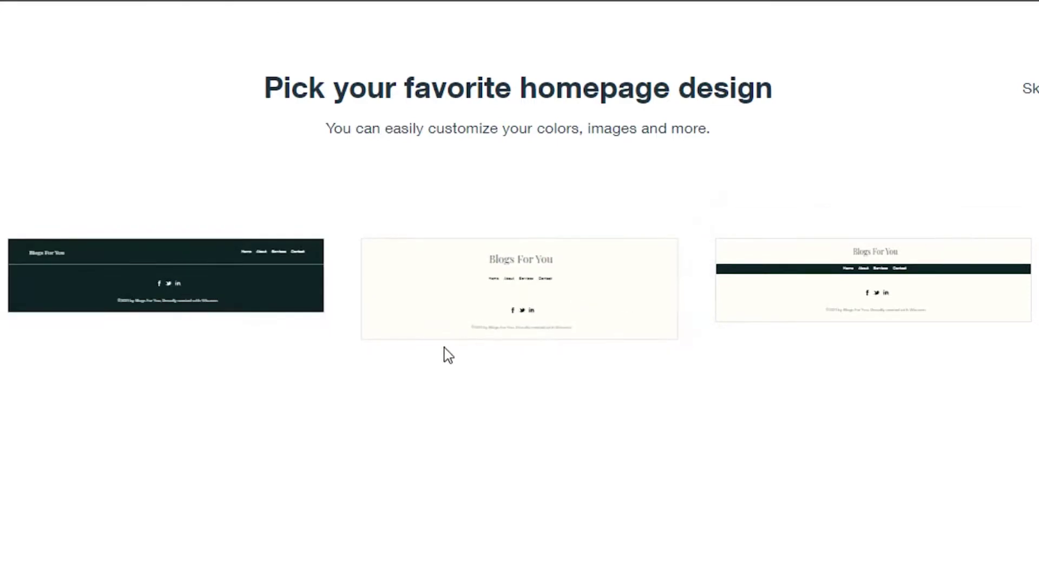
left_click(557, 284)
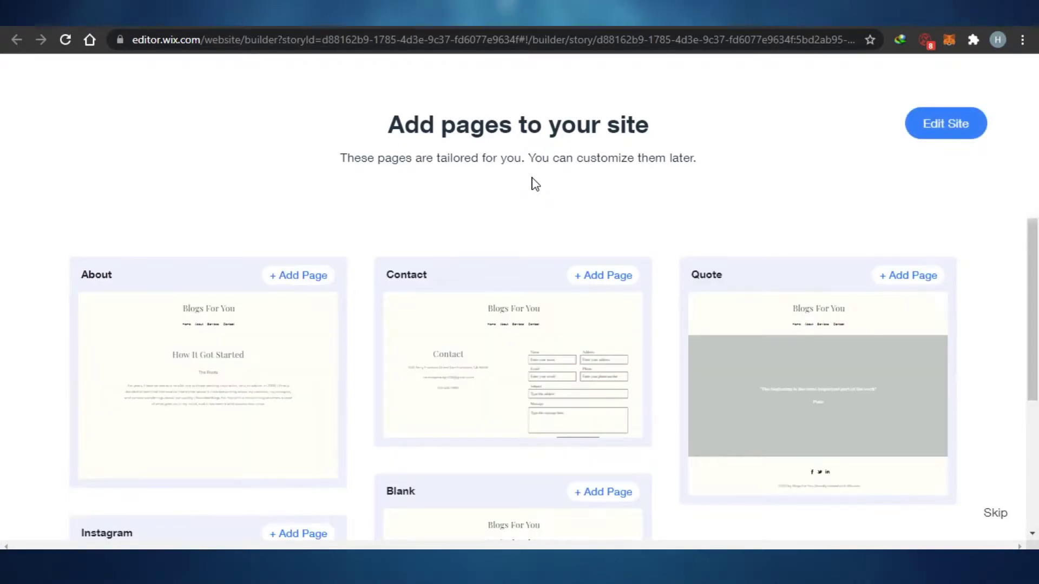
mouse_move(1037, 303)
left_mouse_down()
mouse_move(1037, 389)
mouse_move(1037, 303)
left_mouse_up()
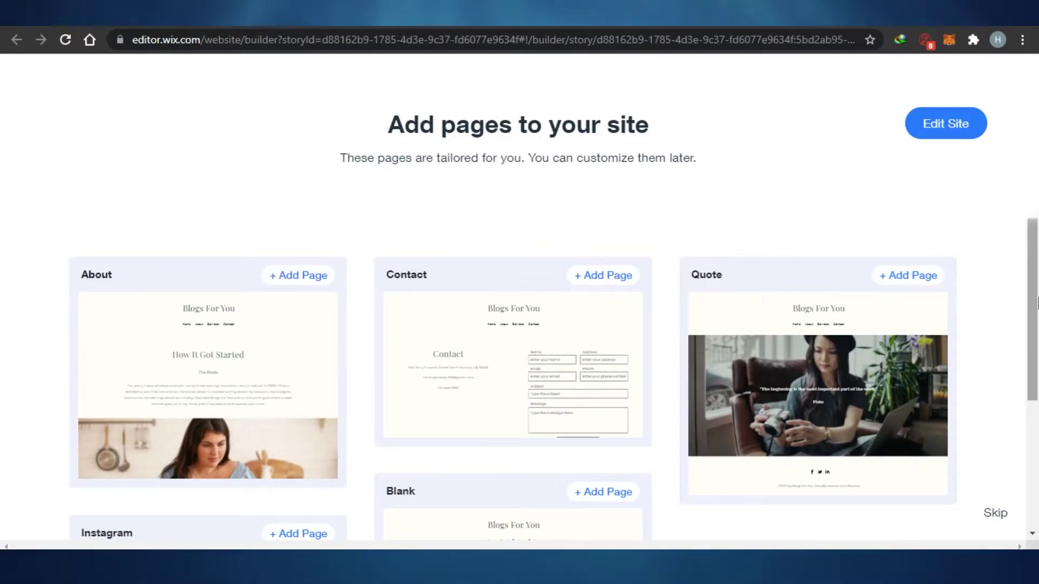
left_click_drag(1037, 303, 1037, 399)
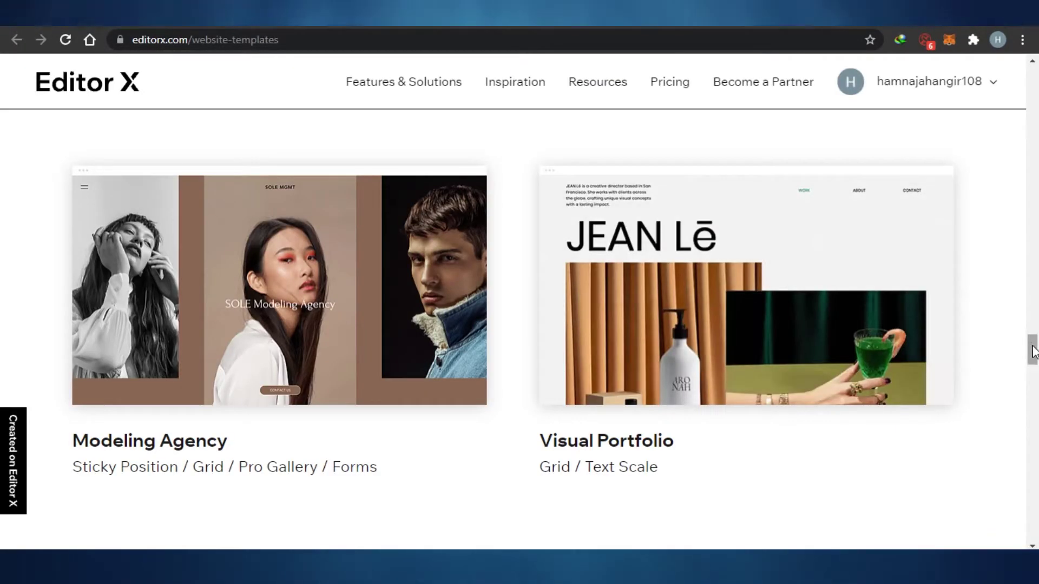
- Open the Artist Showcase template for editing, dismissing the video download overlay
left_click_drag(1034, 351, 1037, 226)
mouse_move(673, 344)
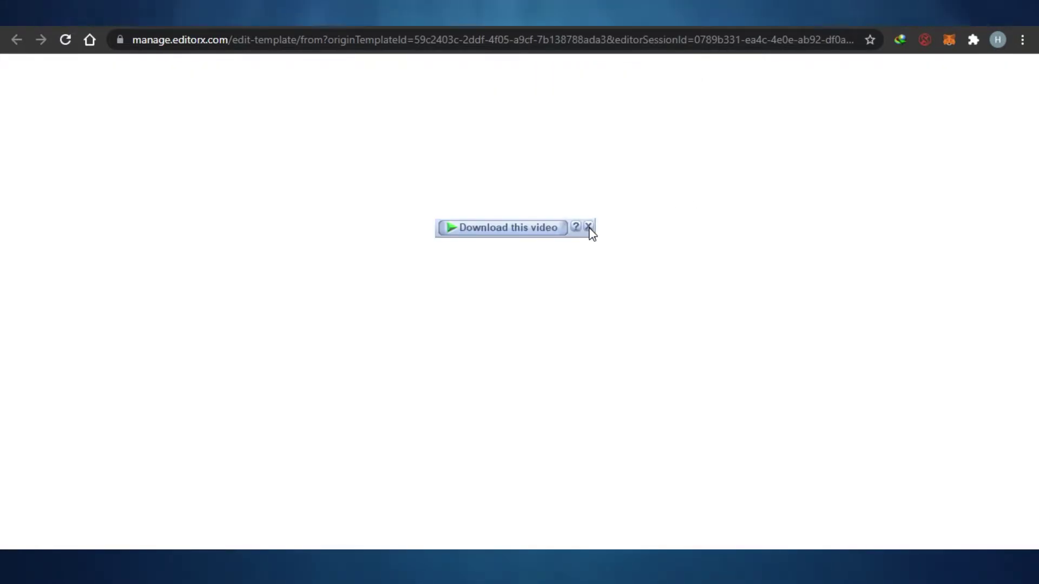
left_click(589, 226)
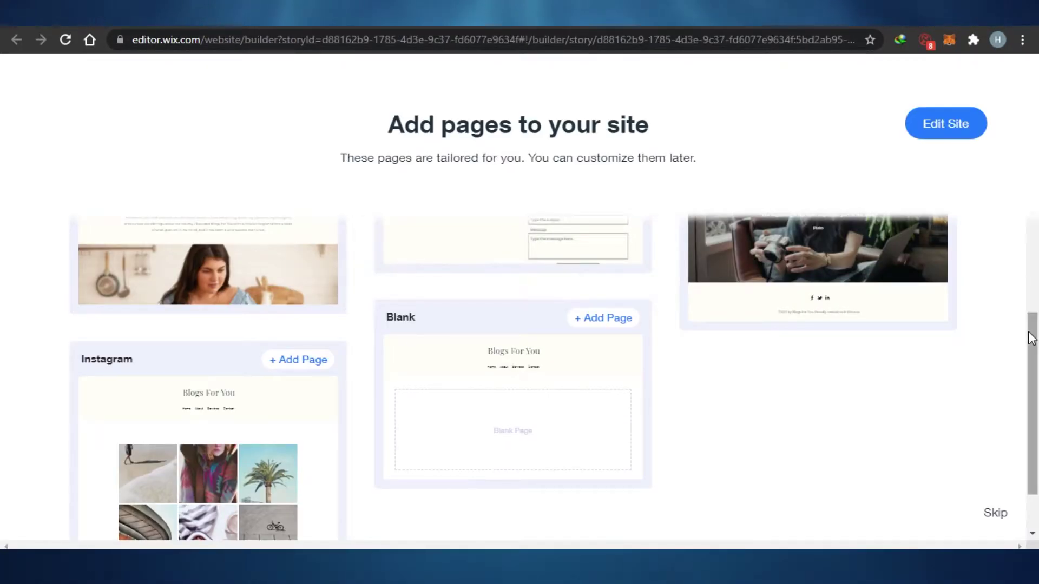
- Add the Quote, Instagram and About pages, then open Blogs For You in the editor
left_click_drag(1037, 377, 1037, 199)
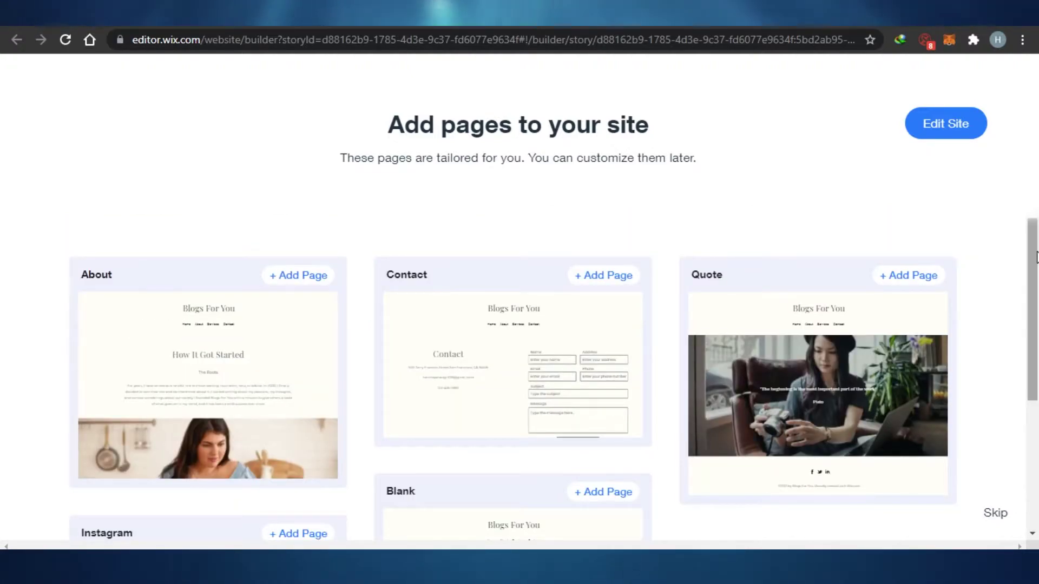
left_click_drag(1033, 301, 1035, 349)
scroll(1033, 349, "down", 1)
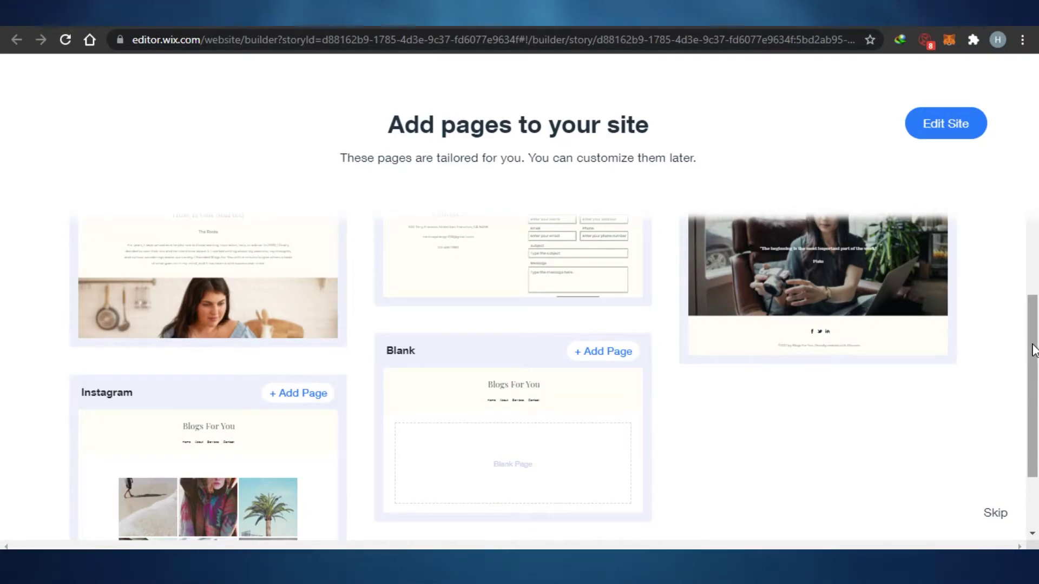
scroll(1037, 377, "up", 3)
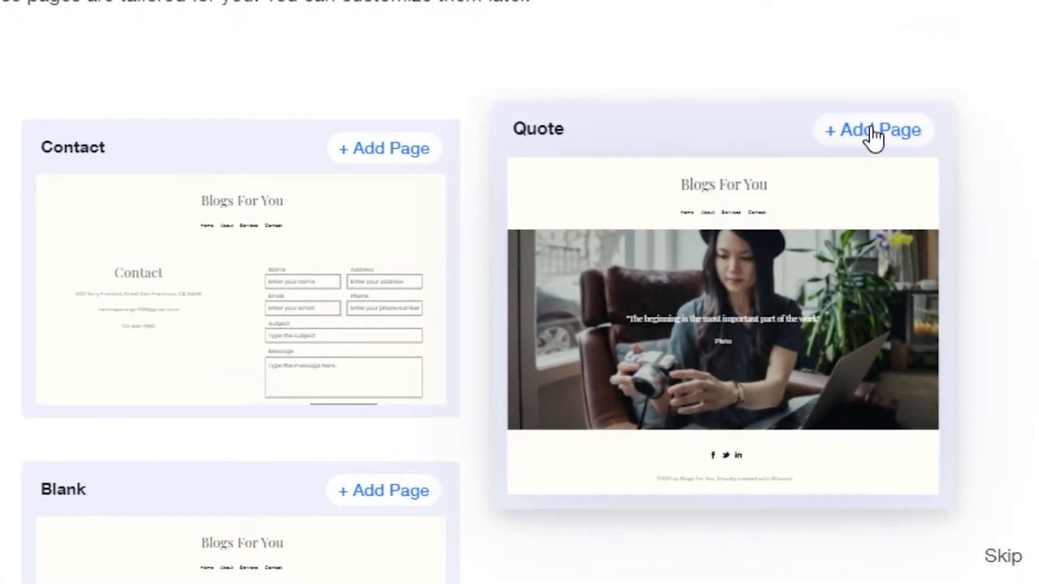
left_click(875, 135)
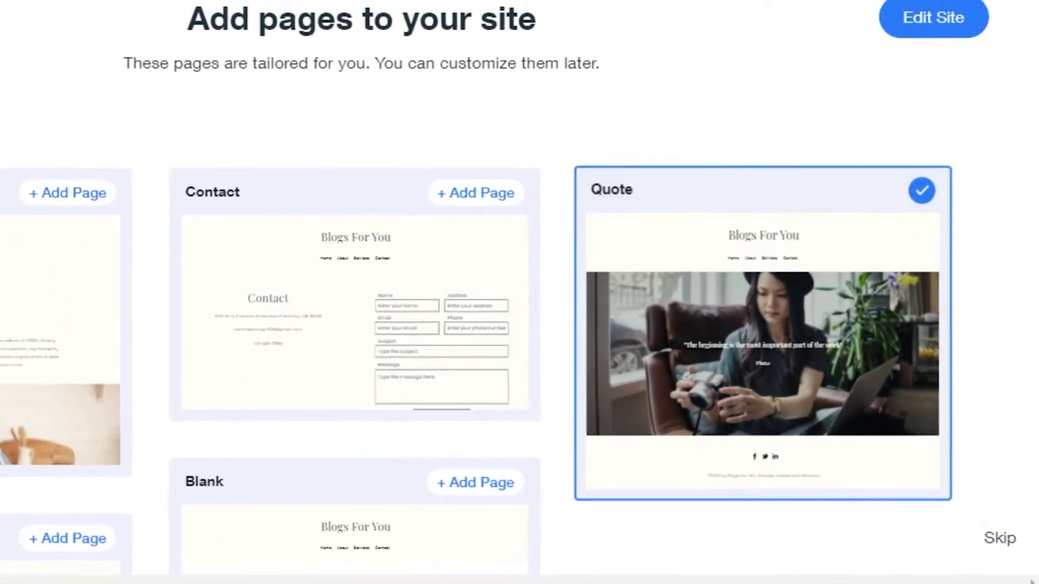
scroll(732, 340, "down", 3)
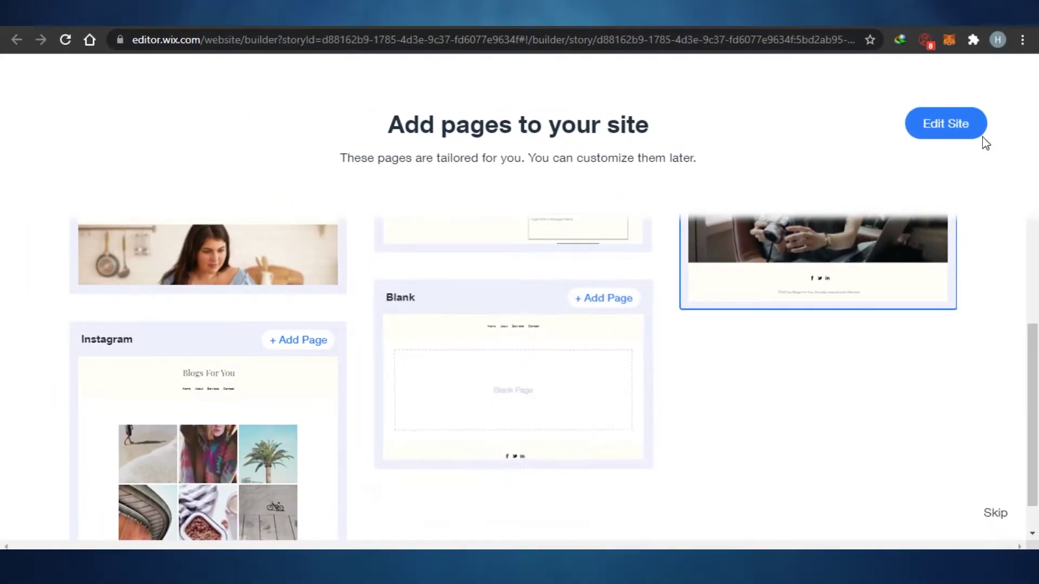
left_click(298, 341)
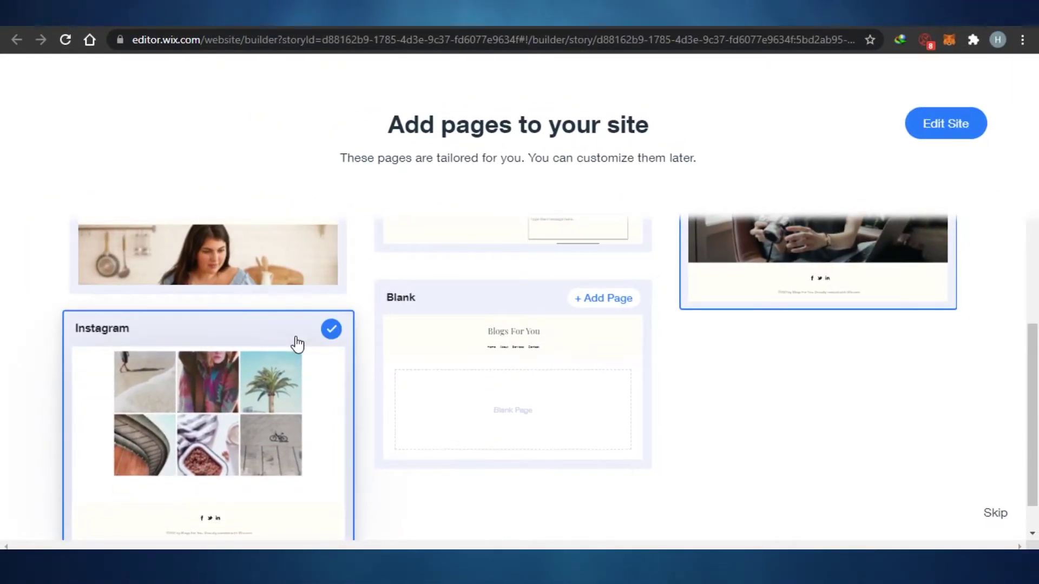
scroll(297, 341, "up", 3)
left_click(297, 274)
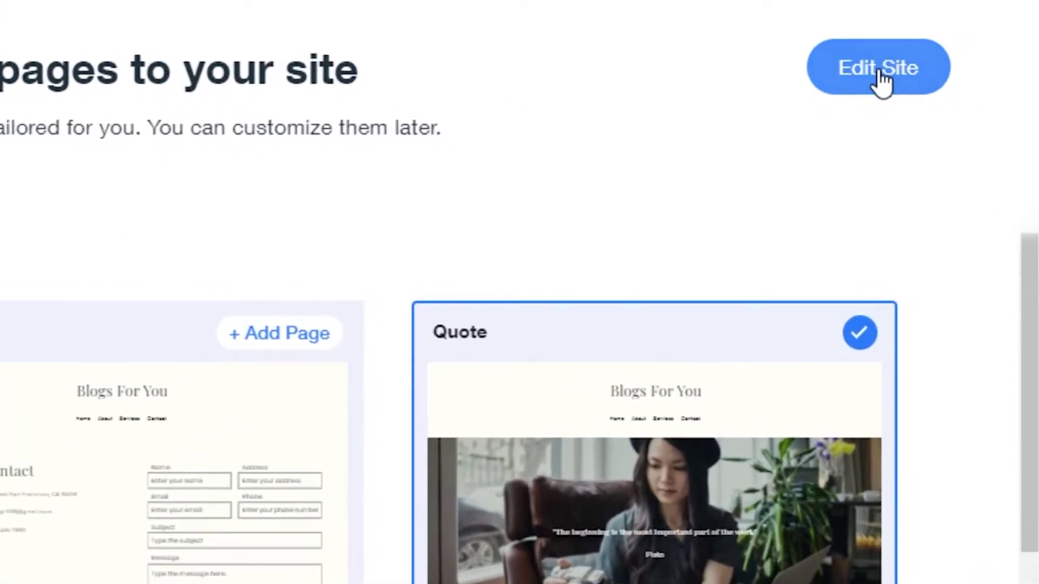
left_click(929, 110)
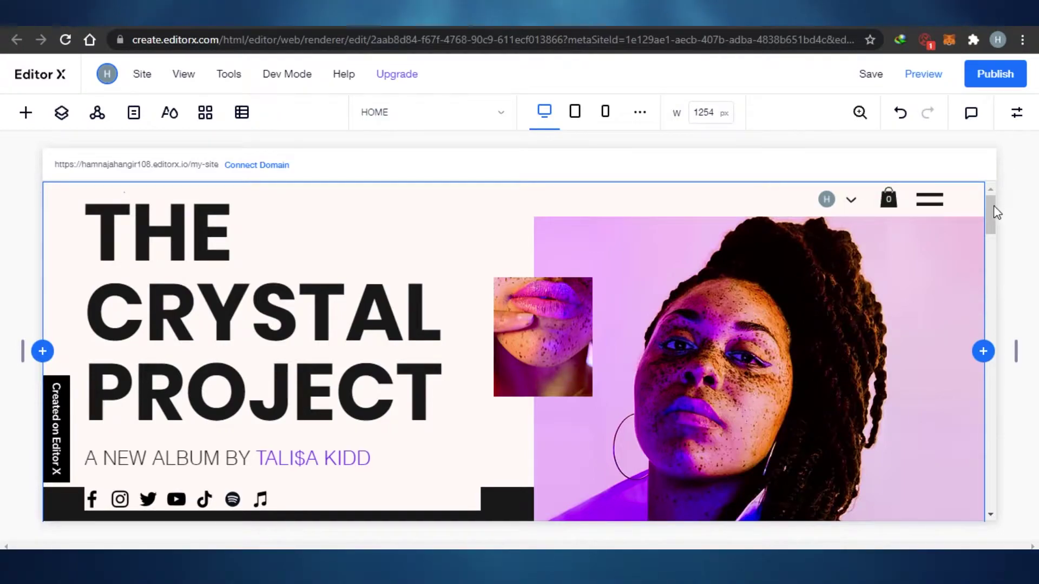
mouse_move(997, 212)
left_mouse_down()
mouse_move(988, 374)
mouse_move(995, 213)
left_mouse_up()
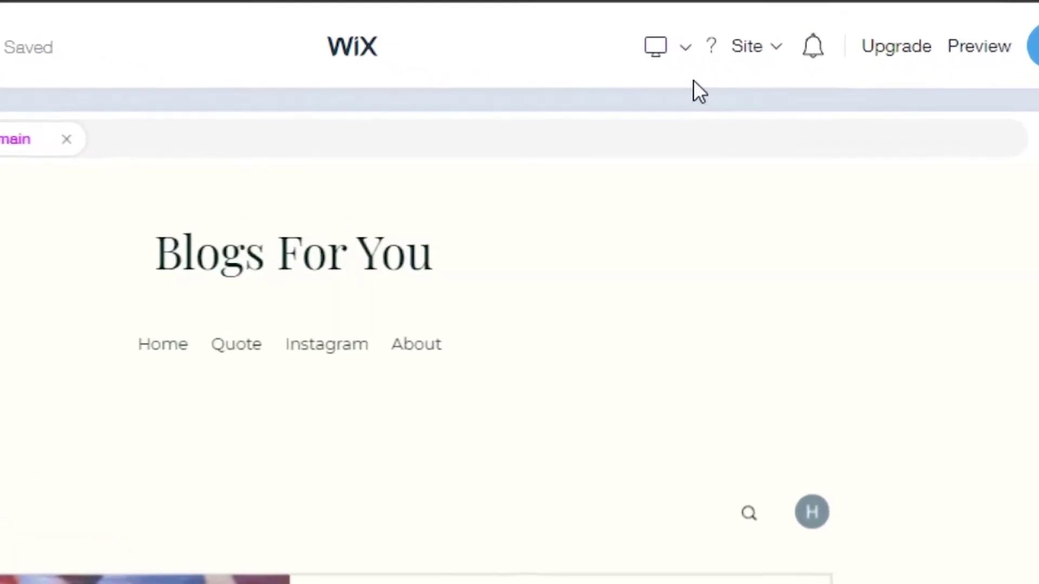
mouse_move(749, 80)
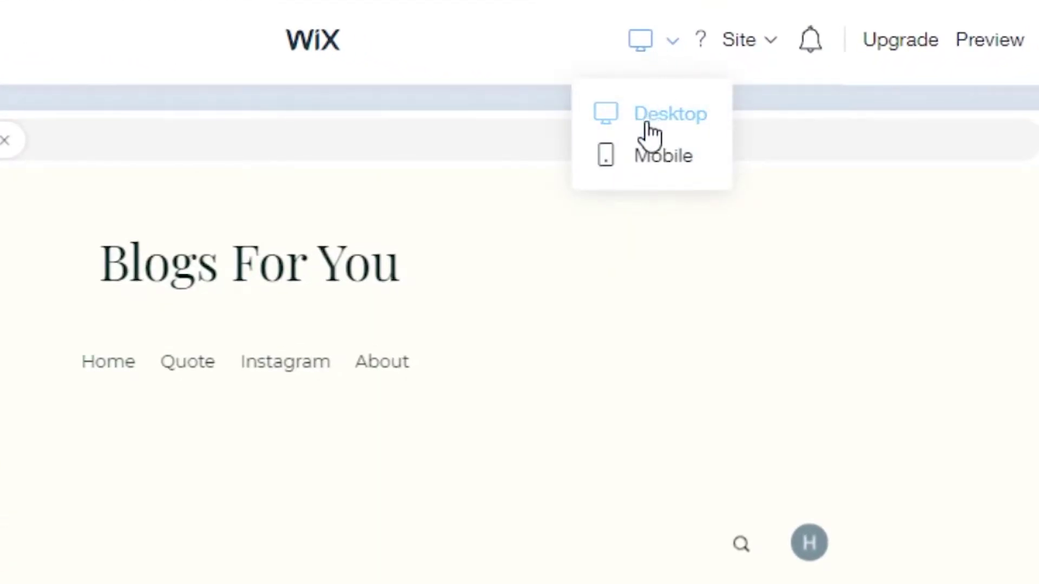
mouse_move(640, 43)
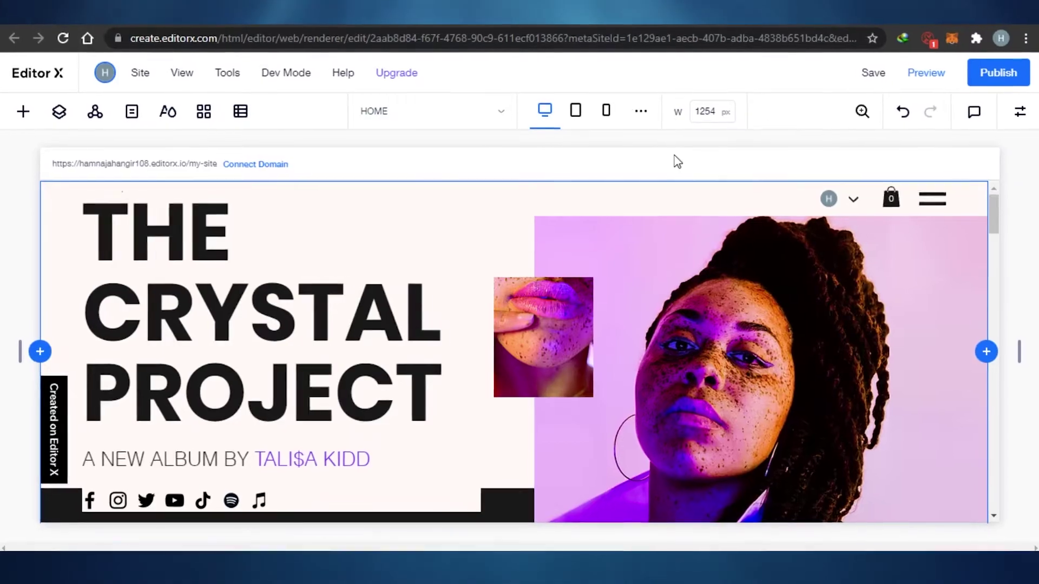
- Scroll the music template from THE CRYSTAL PROJECT hero past MUSIC to GET IT NOW and MERCH
mouse_move(396, 74)
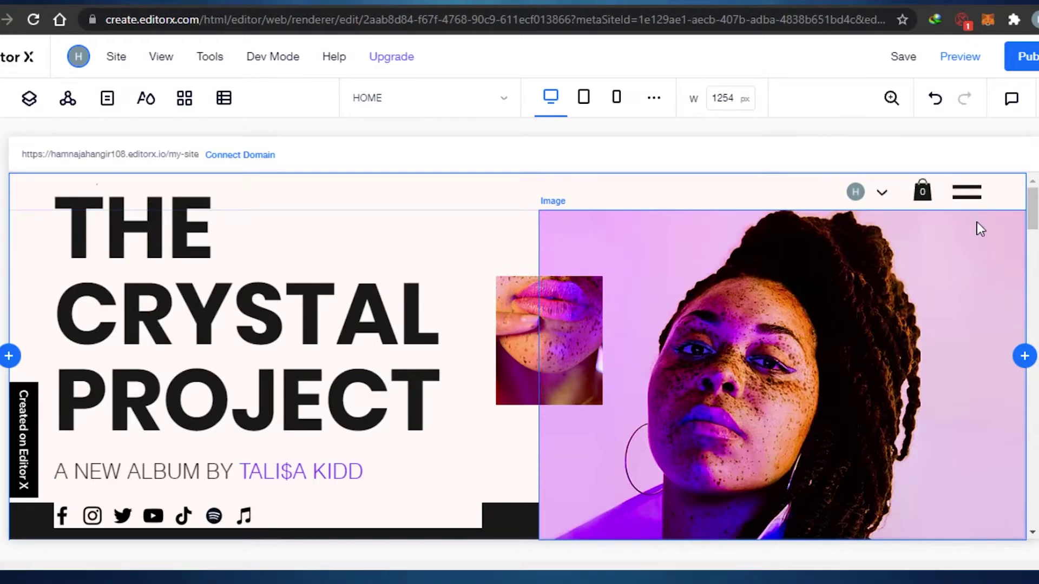
scroll(1032, 252, "down", 10)
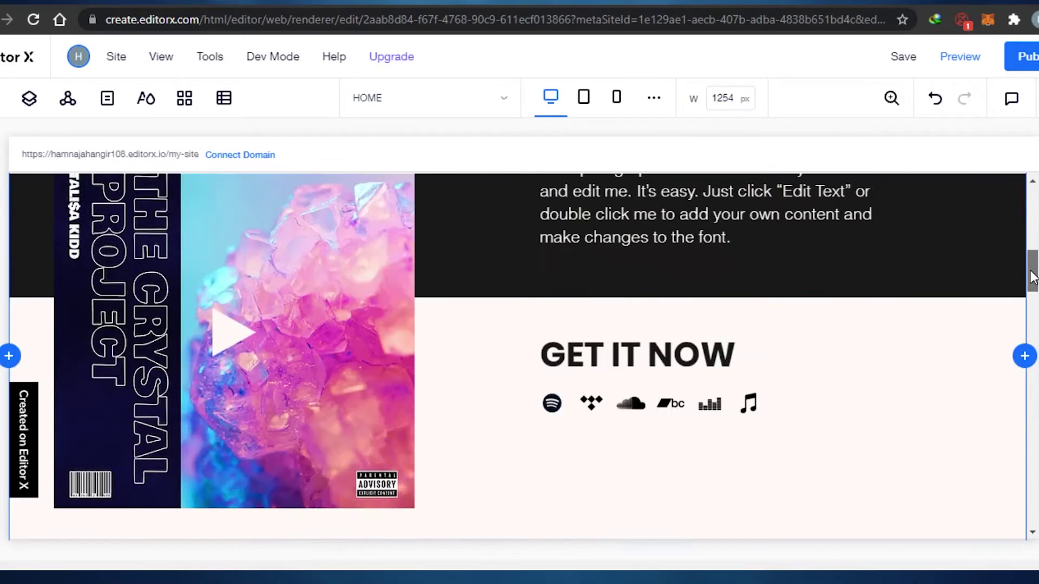
scroll(1032, 252, "up", 10)
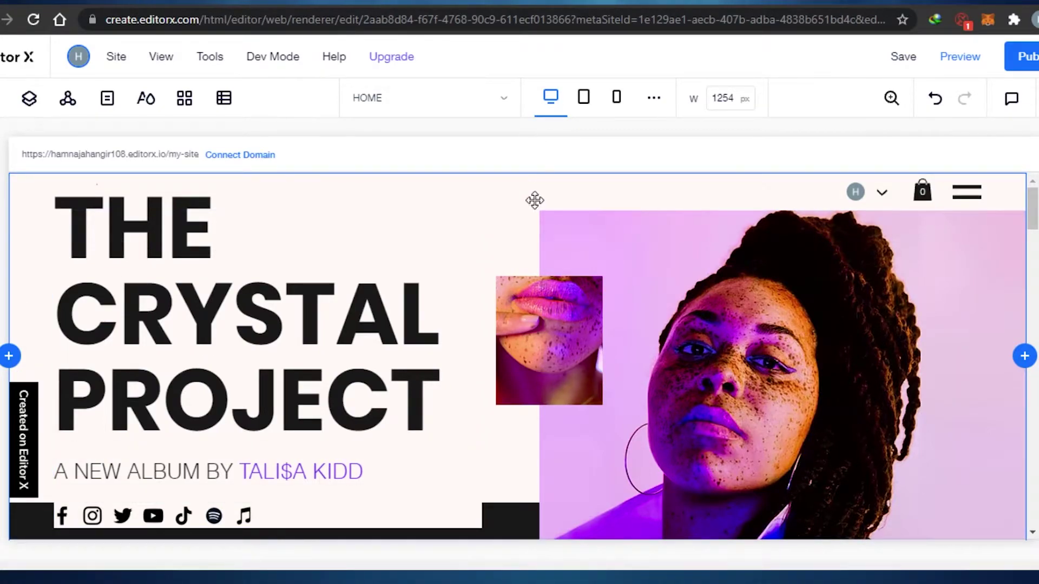
scroll(1030, 282, "down", 5)
scroll(1031, 281, "down", 5)
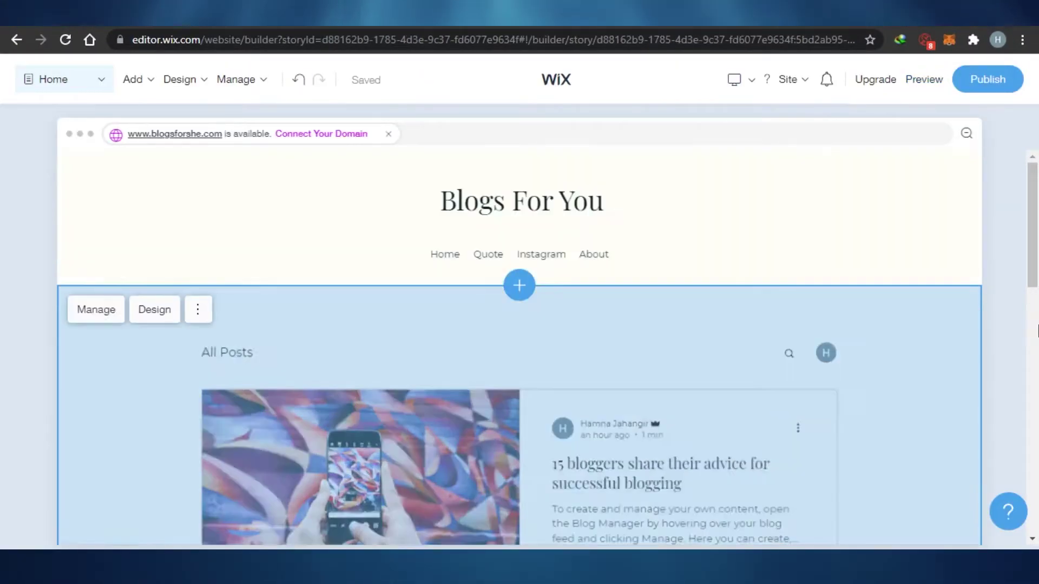
scroll(1033, 374, "down", 6)
scroll(1036, 374, "down", 8)
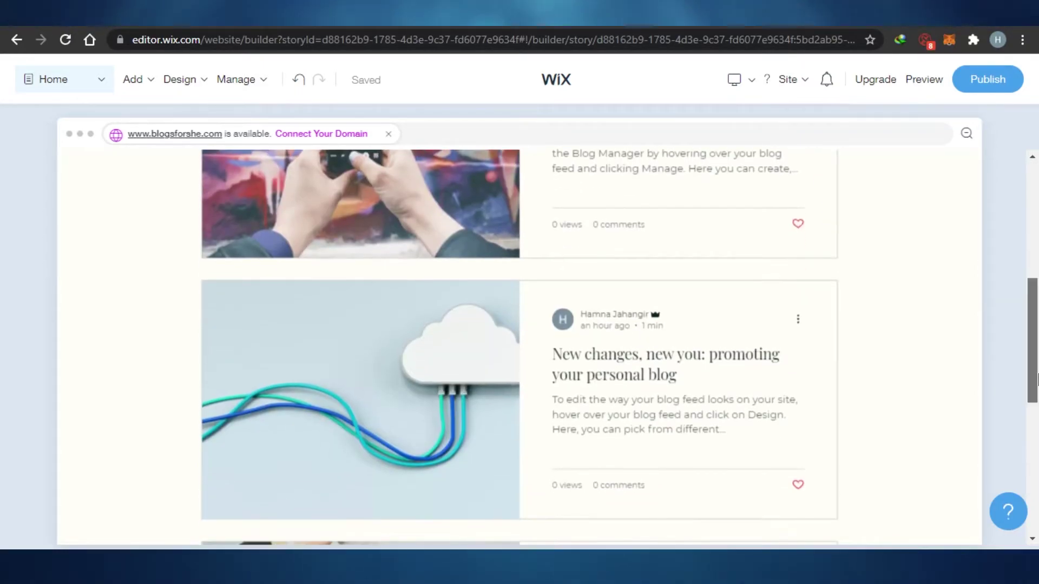
scroll(1036, 325, "up", 10)
scroll(1036, 318, "up", 5)
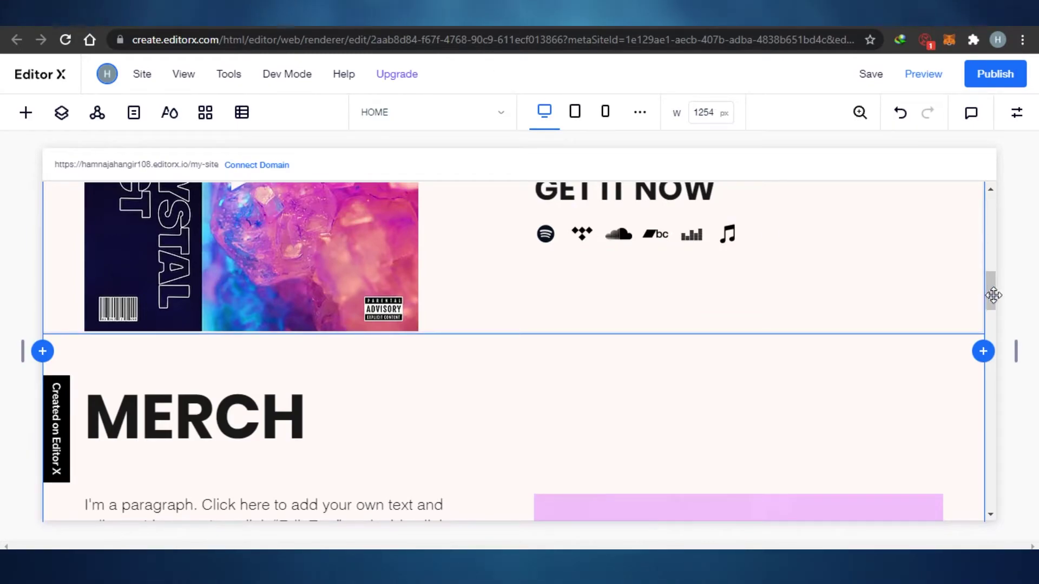
- Scroll the canvas back to the top to show THE CRYSTAL PROJECT hero
left_click_drag(993, 295, 993, 208)
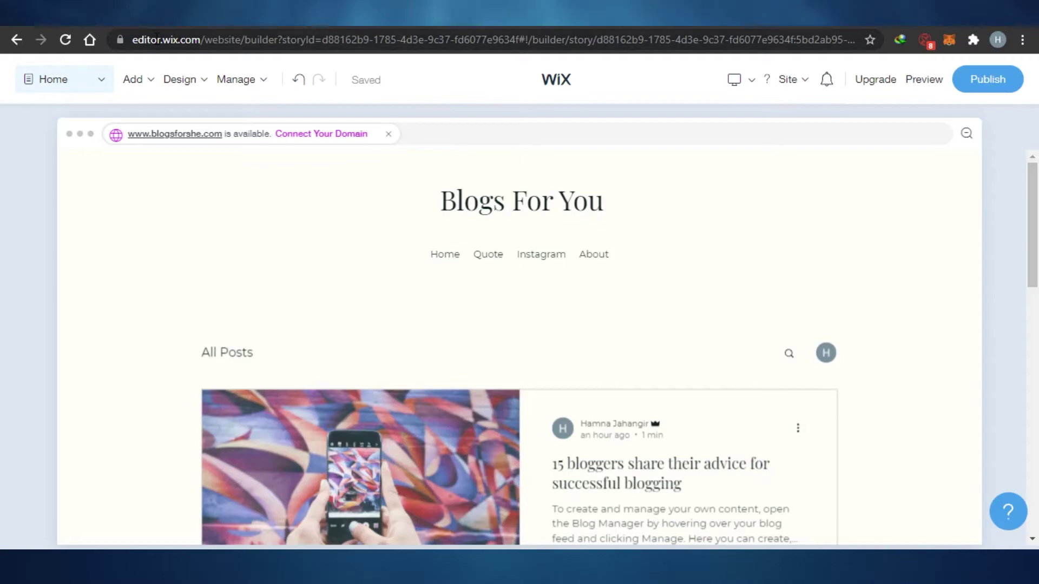
mouse_move(232, 242)
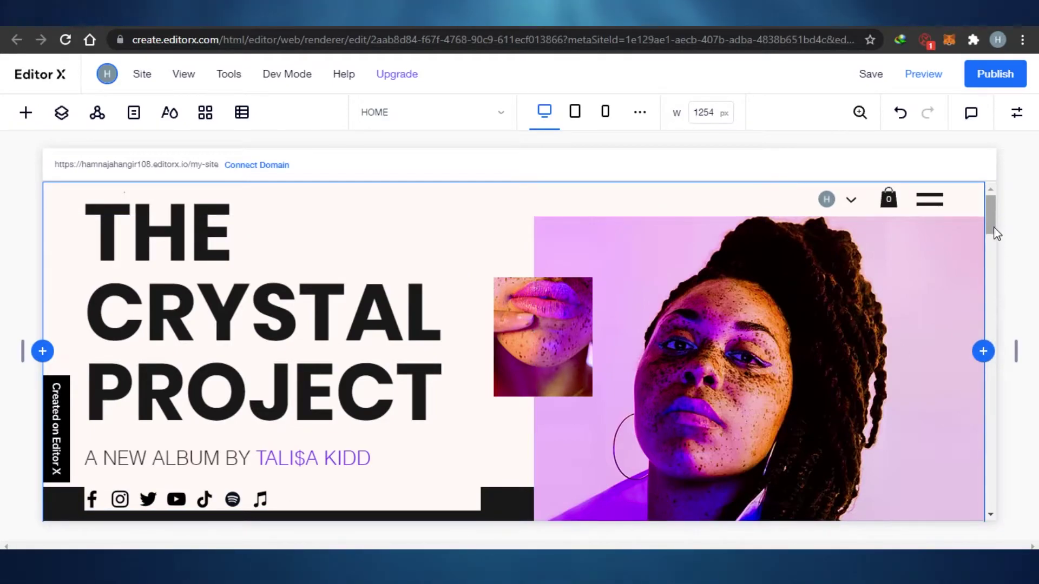
- Scroll down to the FOLLOW TALI$A KIDD section and show the Inspector properties panel
left_click_drag(993, 216, 994, 381)
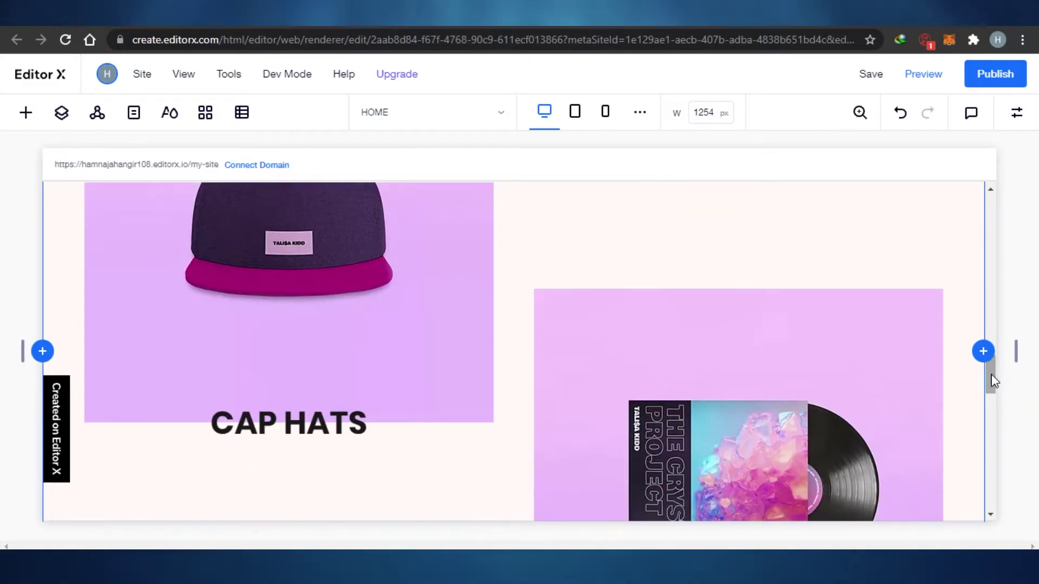
left_click_drag(993, 432, 990, 427)
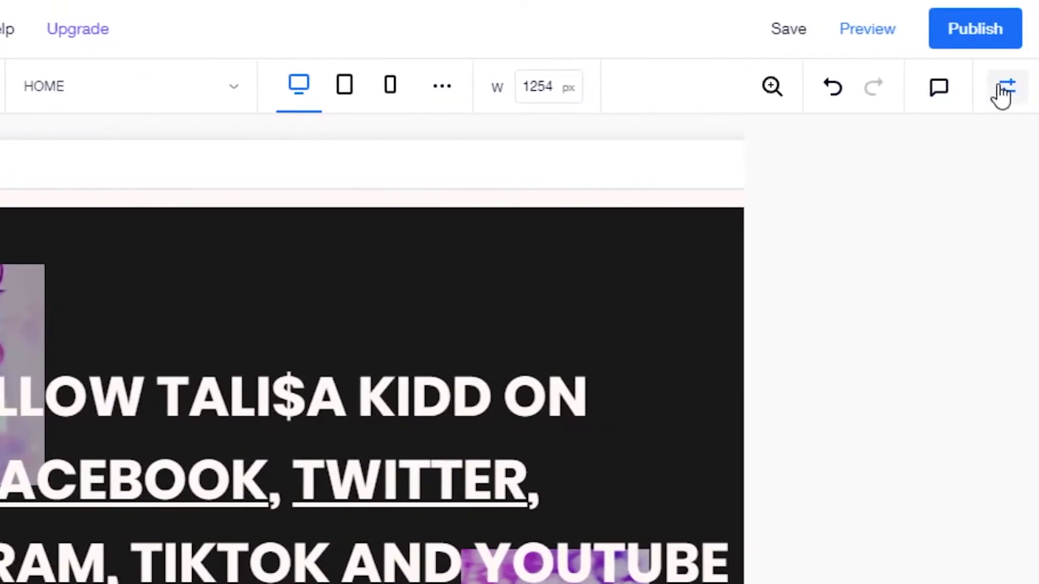
left_click(990, 88)
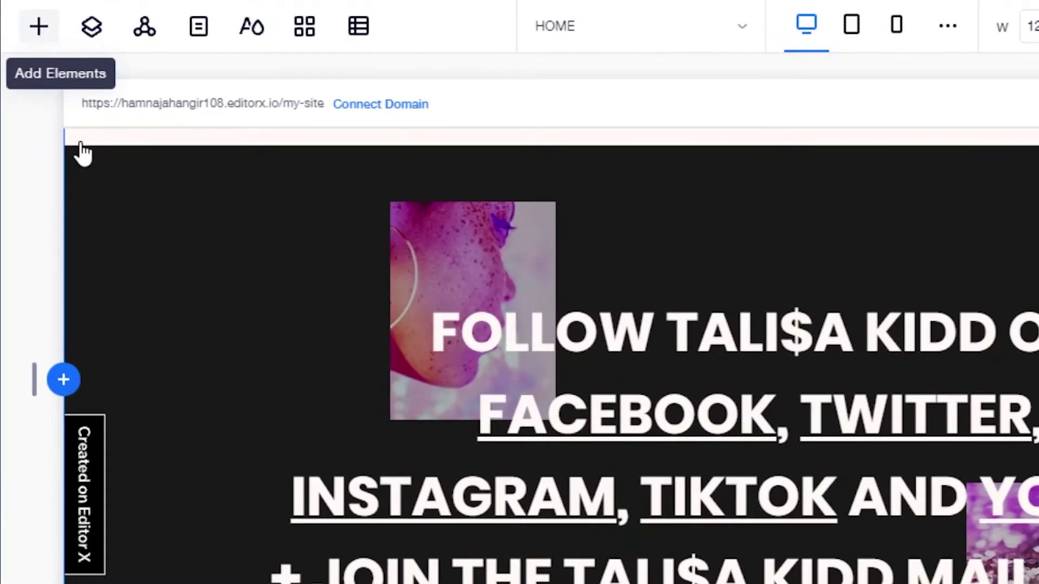
left_click(39, 26)
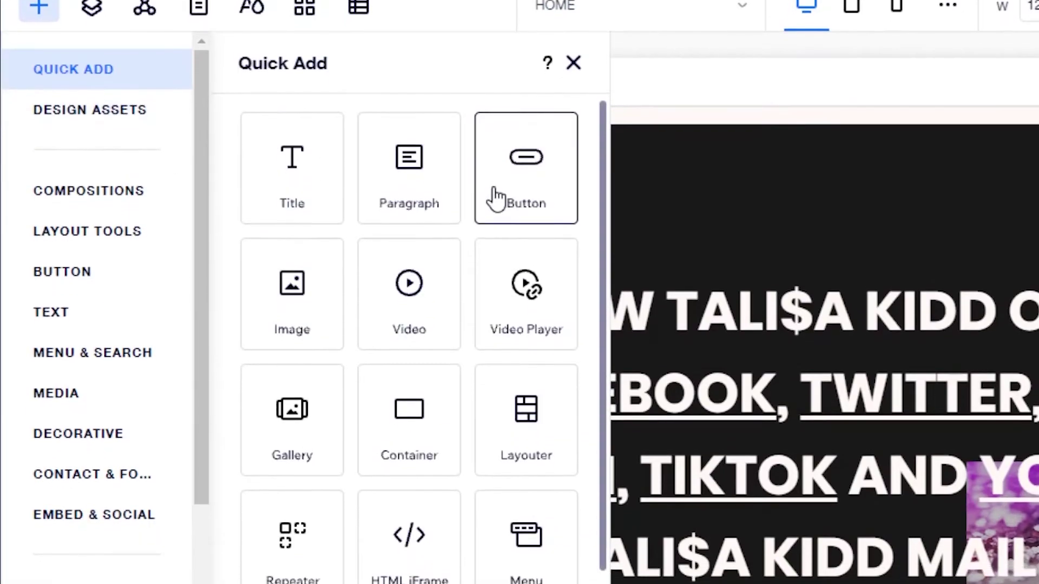
scroll(193, 190, "down", 3)
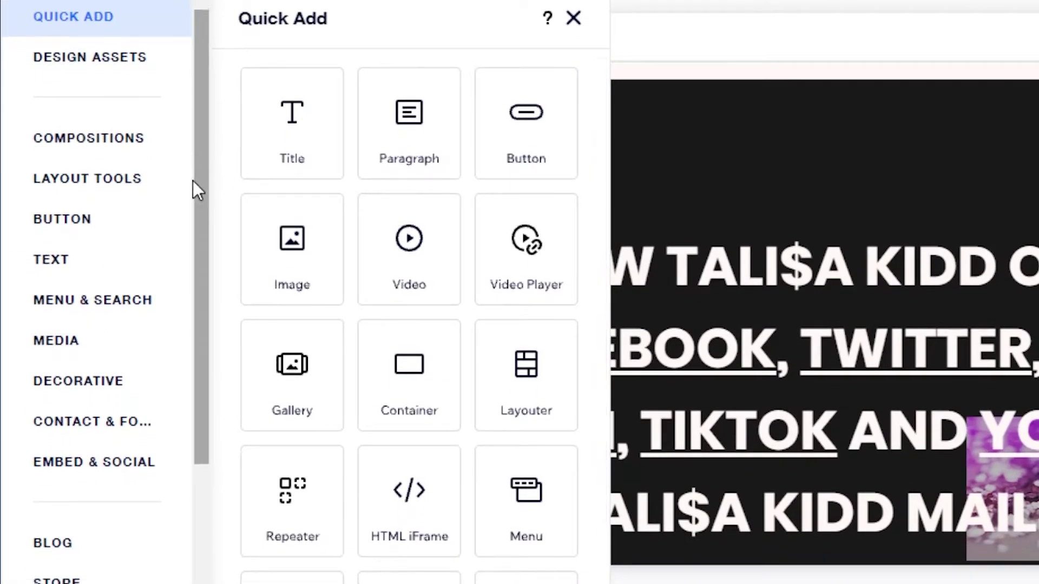
left_click_drag(197, 398, 200, 196)
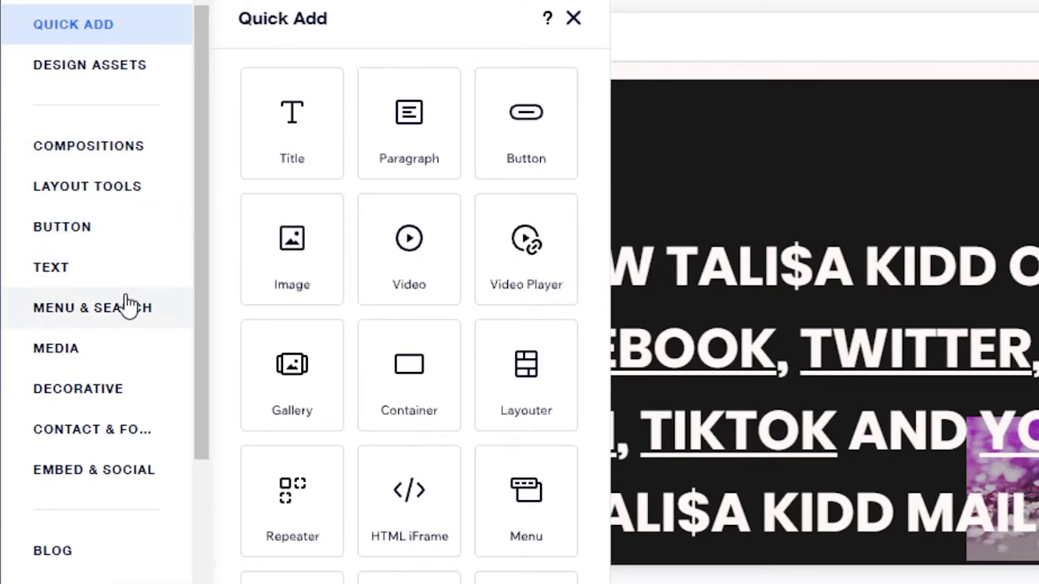
left_click_drag(195, 290, 192, 352)
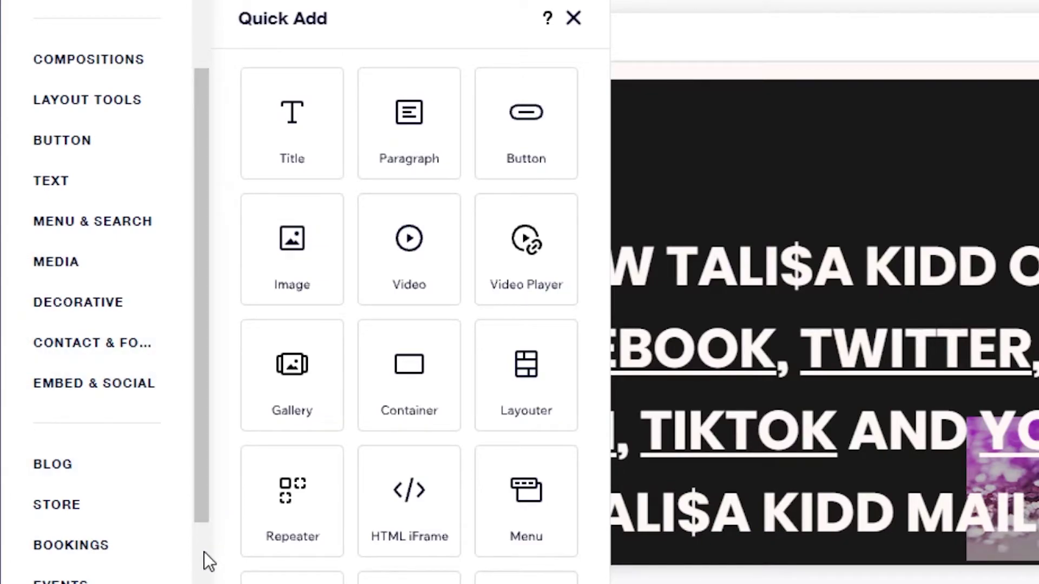
left_click_drag(204, 490, 204, 550)
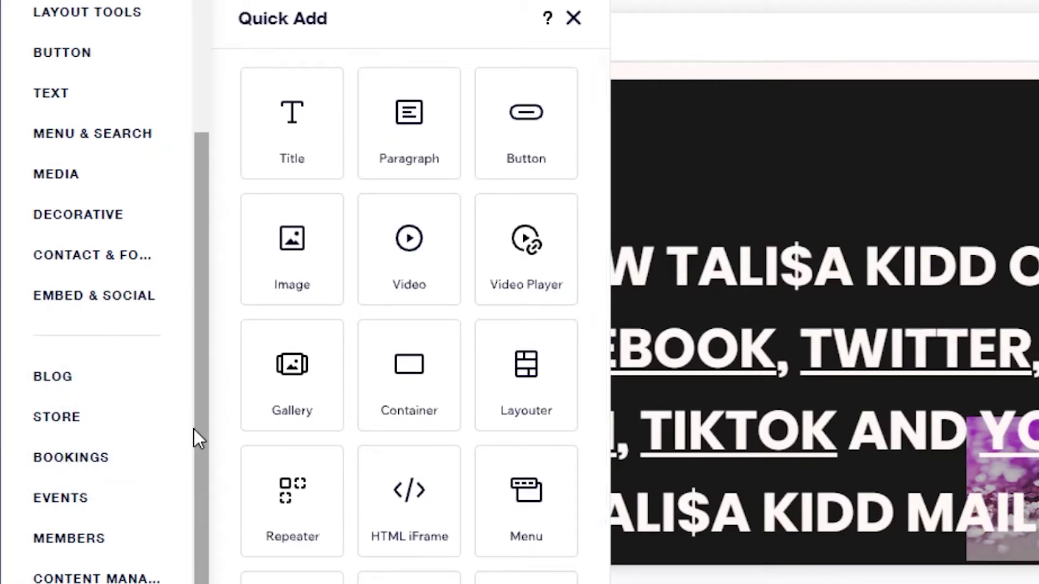
scroll(193, 429, "down", 1)
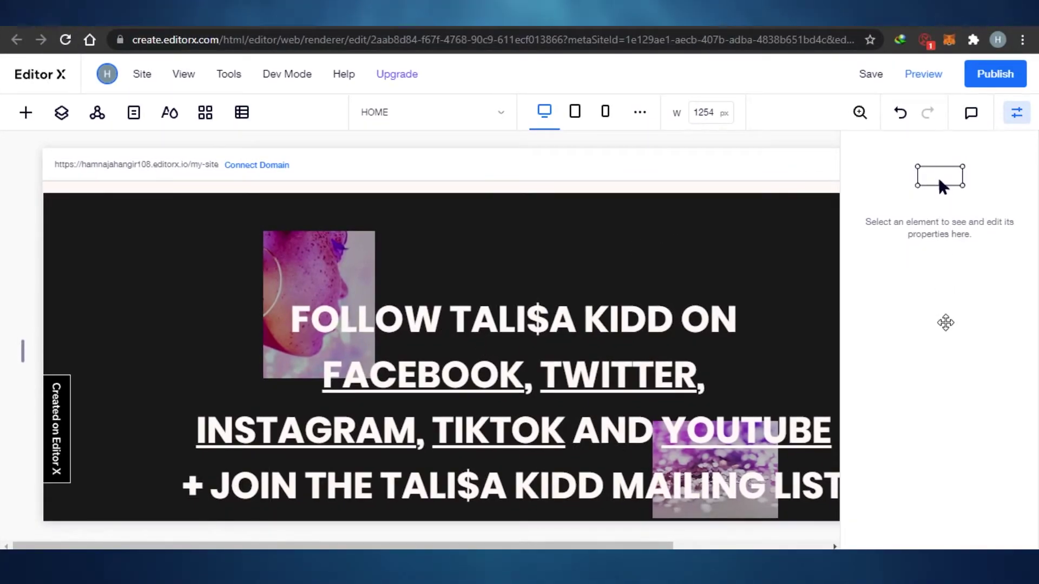
- Shift the FOLLOW TALI$A KIDD headline text block to the right
left_click(541, 378)
left_click_drag(487, 403, 567, 401)
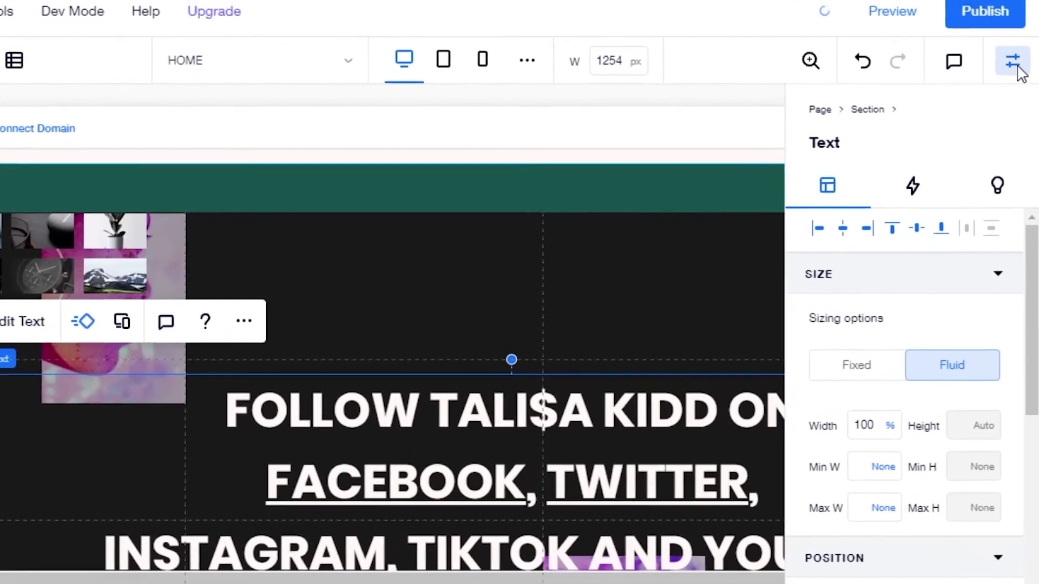
left_click(1015, 46)
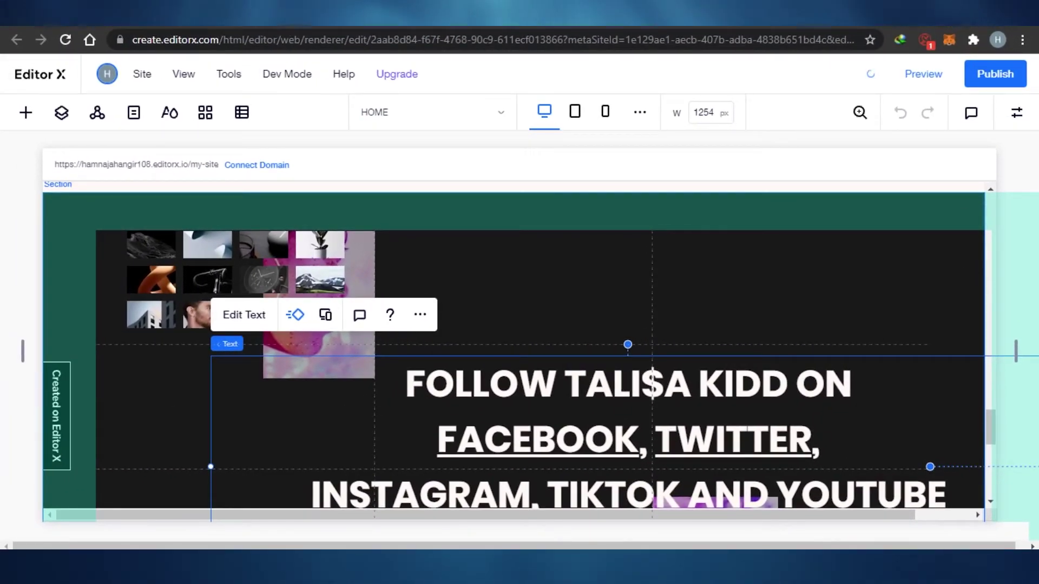
- Move the 'Follow Tali$a Kidd on…' text block beside the image grid in the dark strip
scroll(822, 519, "down", 1)
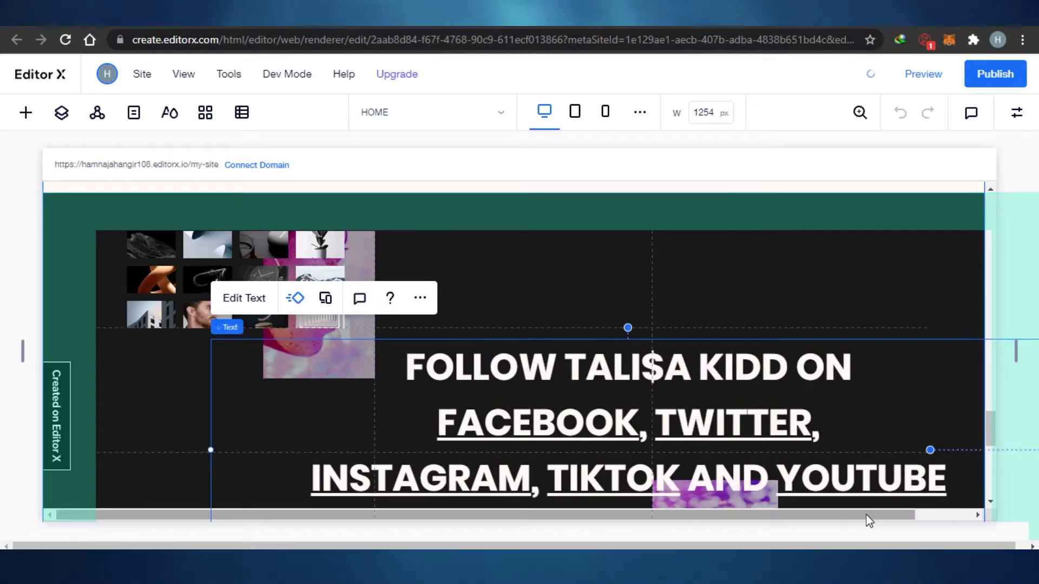
left_click_drag(875, 521, 931, 521)
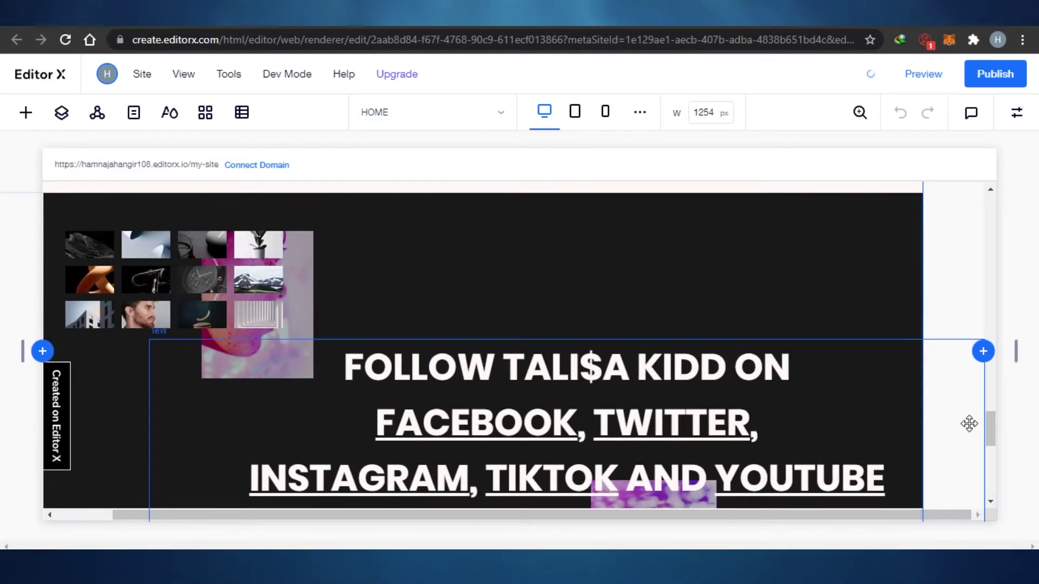
left_click_drag(946, 348, 807, 280)
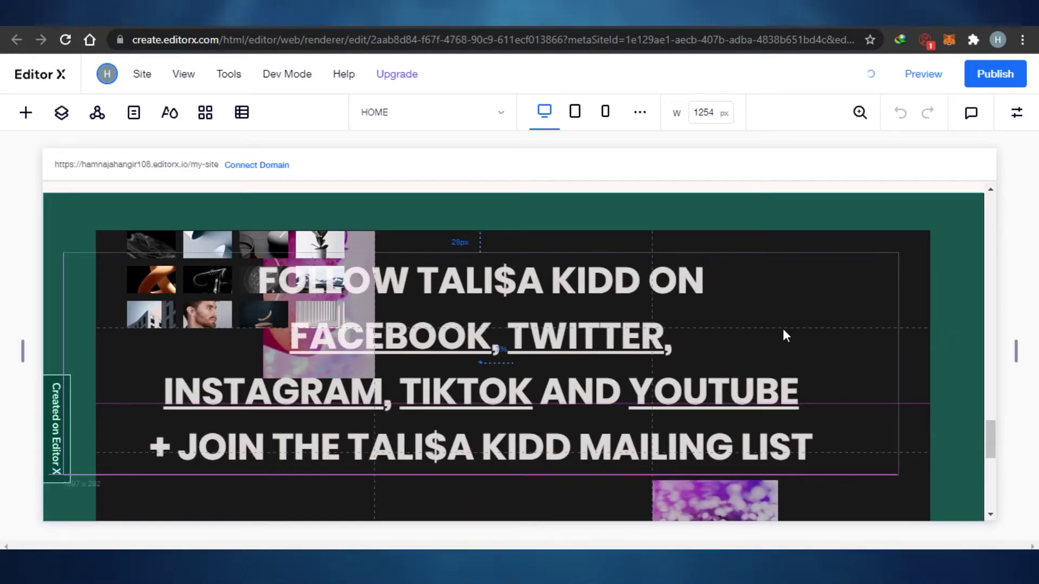
left_click_drag(783, 330, 756, 344)
left_click_drag(704, 391, 621, 401)
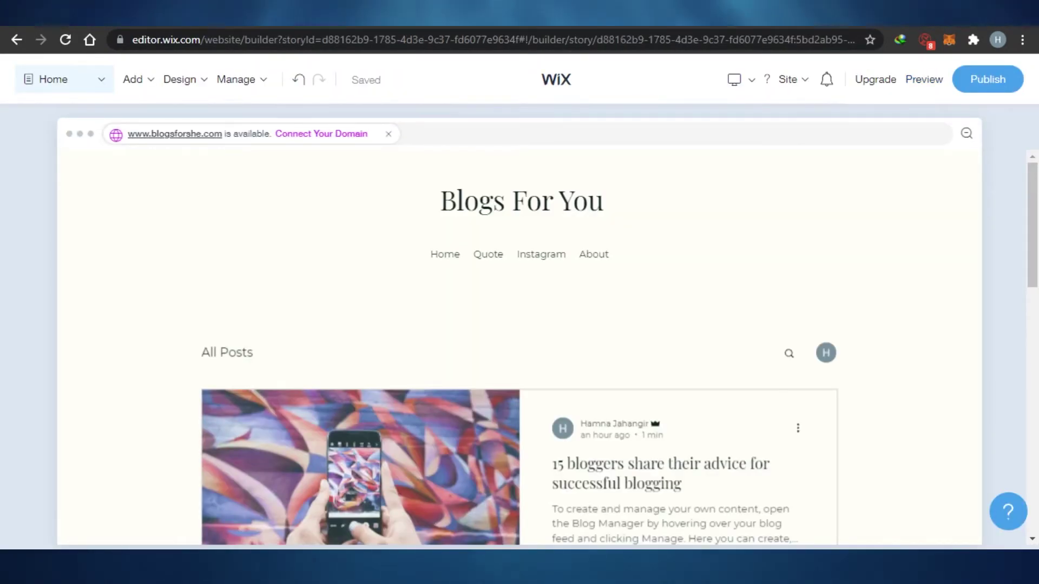
- Select the Blogs For You header and open its Header settings panel
left_click(764, 225)
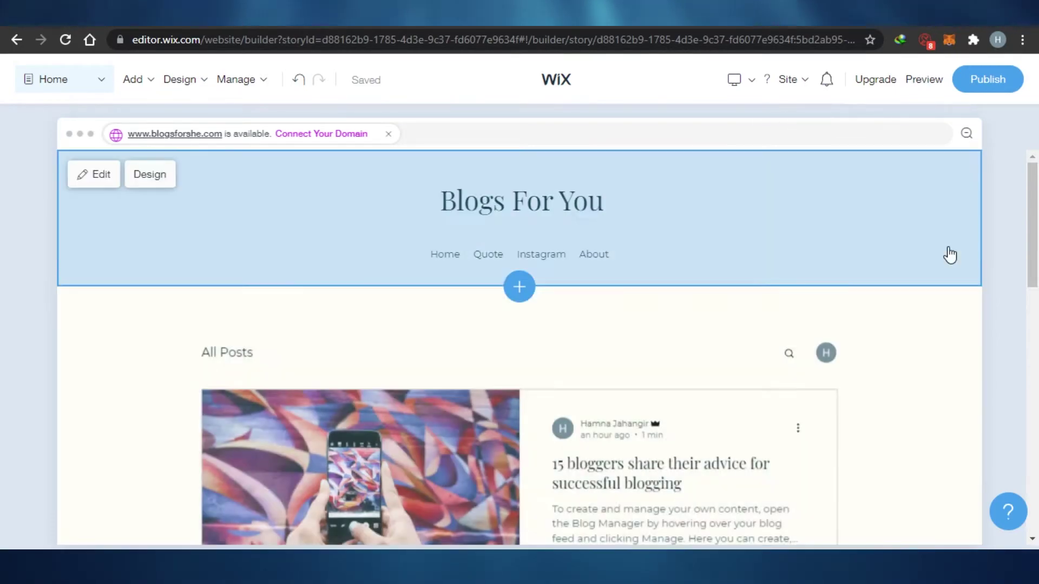
mouse_move(1032, 168)
left_mouse_down()
mouse_move(1033, 263)
mouse_move(1037, 157)
left_mouse_up()
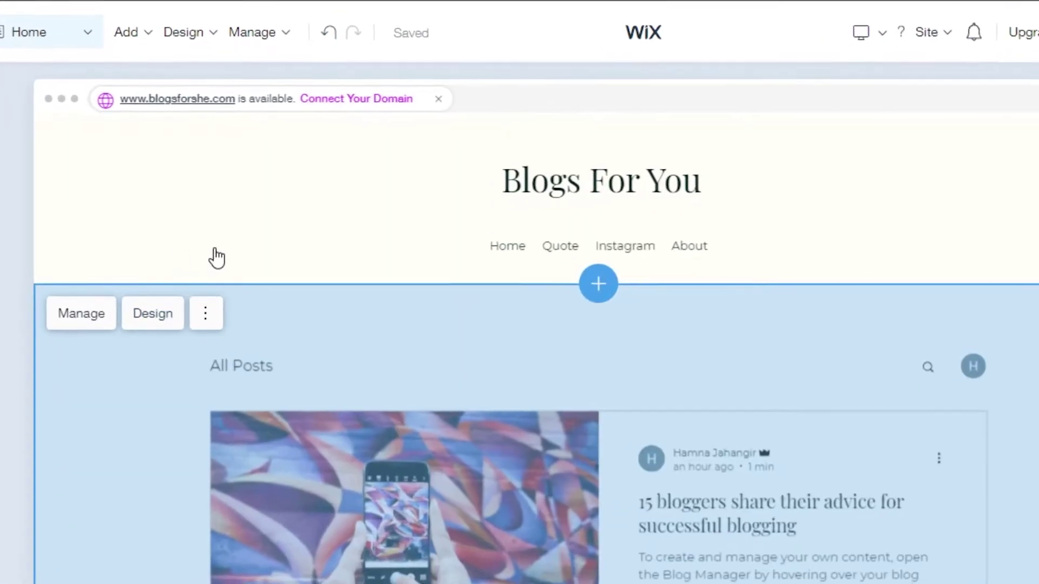
mouse_move(308, 235)
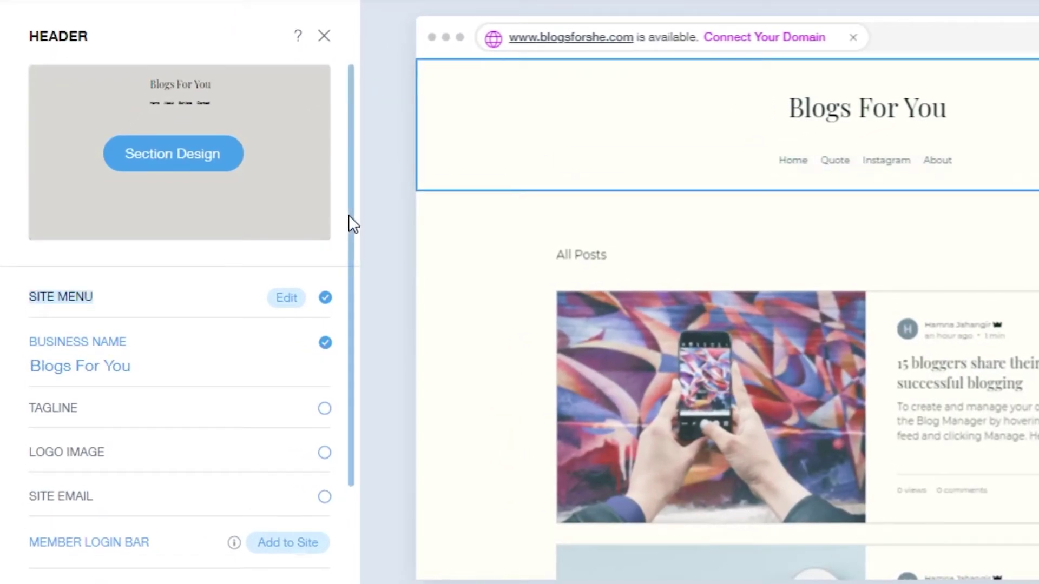
- Review the Header options and Design and Manage menus, then scroll past the blog feed to the footer
left_click_drag(349, 215, 348, 385)
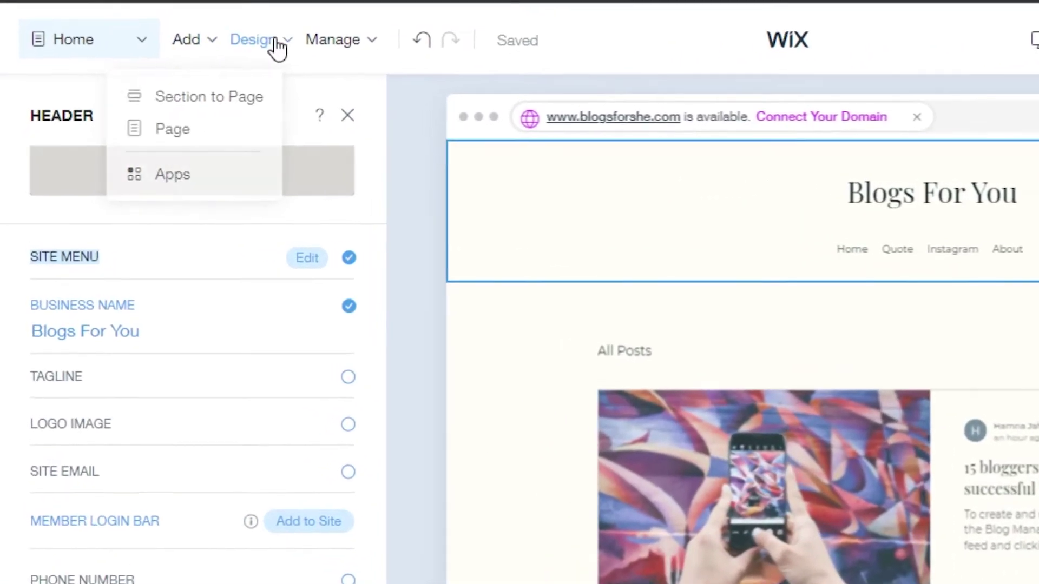
mouse_move(194, 83)
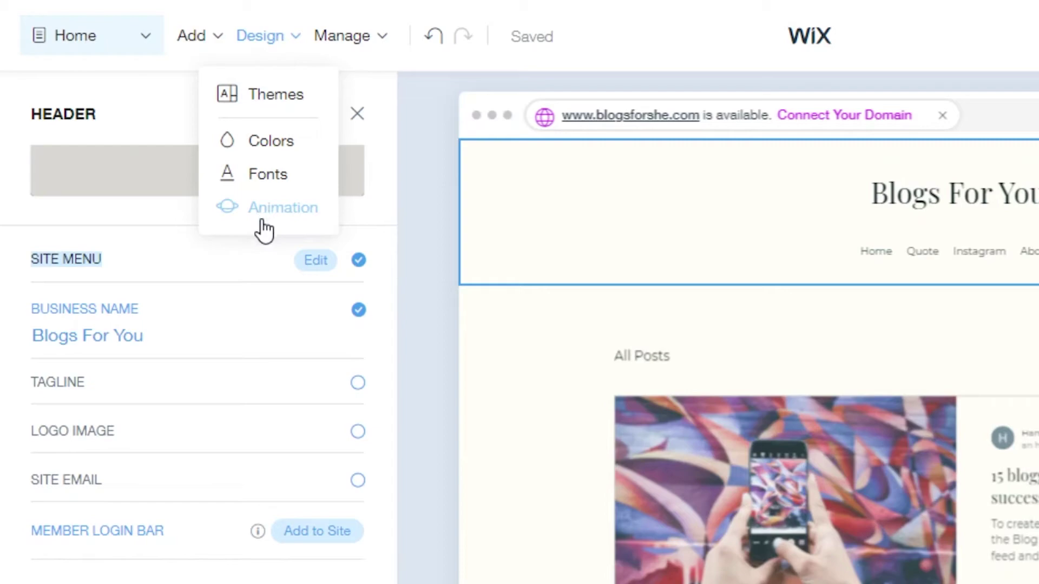
mouse_move(364, 36)
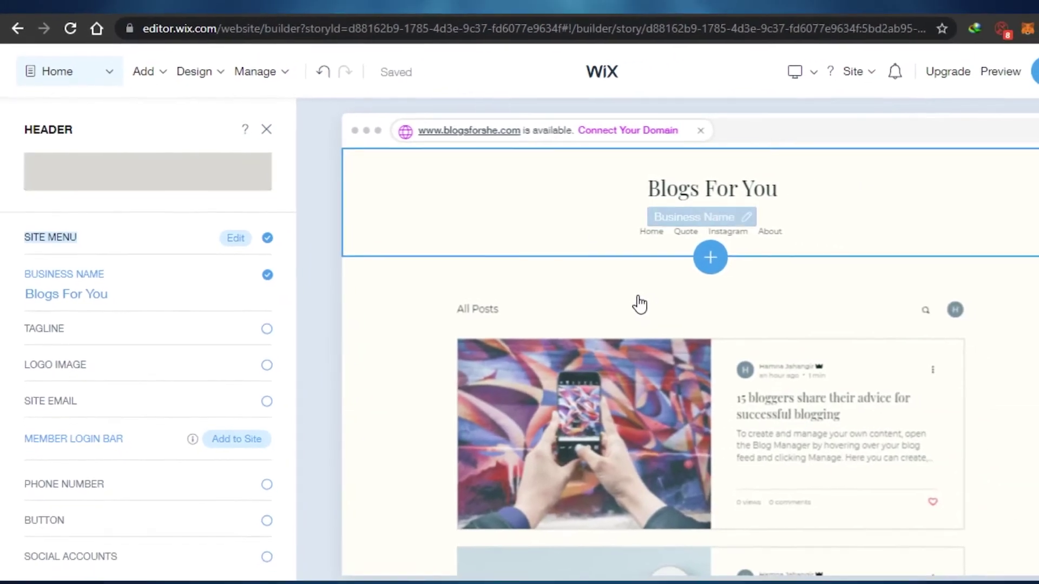
left_click(890, 259)
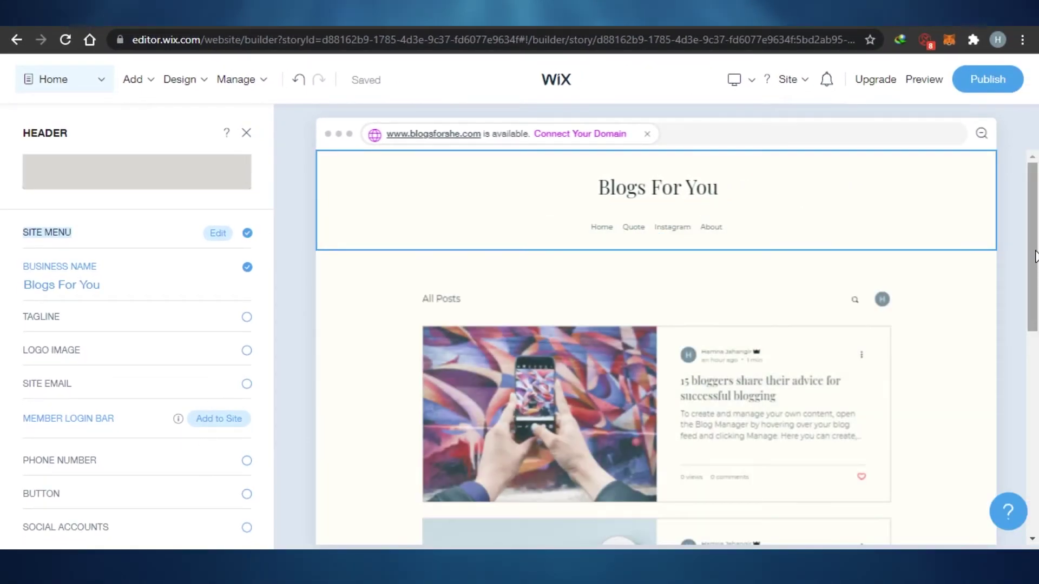
scroll(1035, 256, "down", 10)
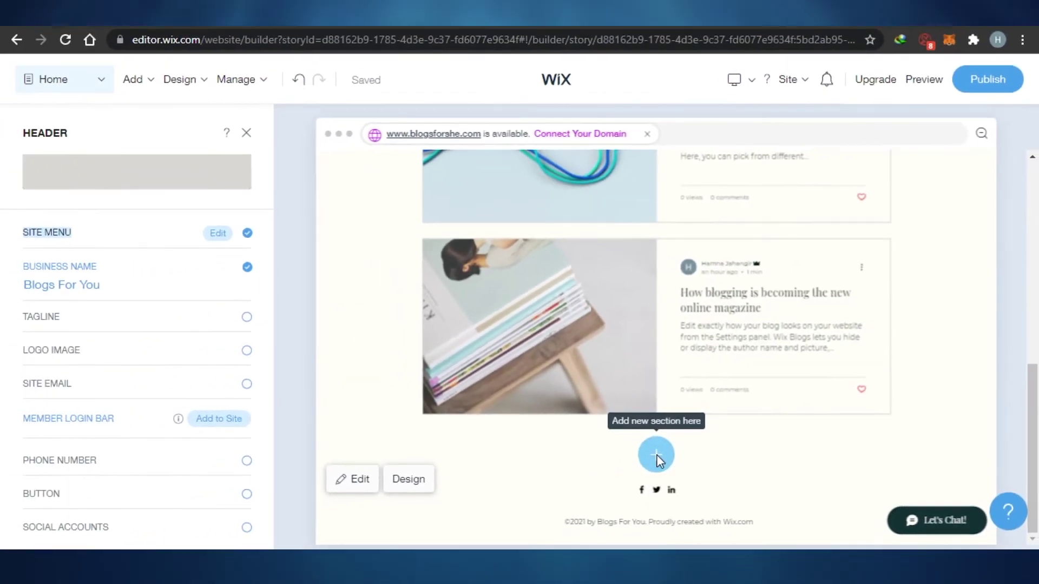
- Browse the Wix Add Section categories and layout thumbnails, then close the gallery without adding one
left_click(527, 460)
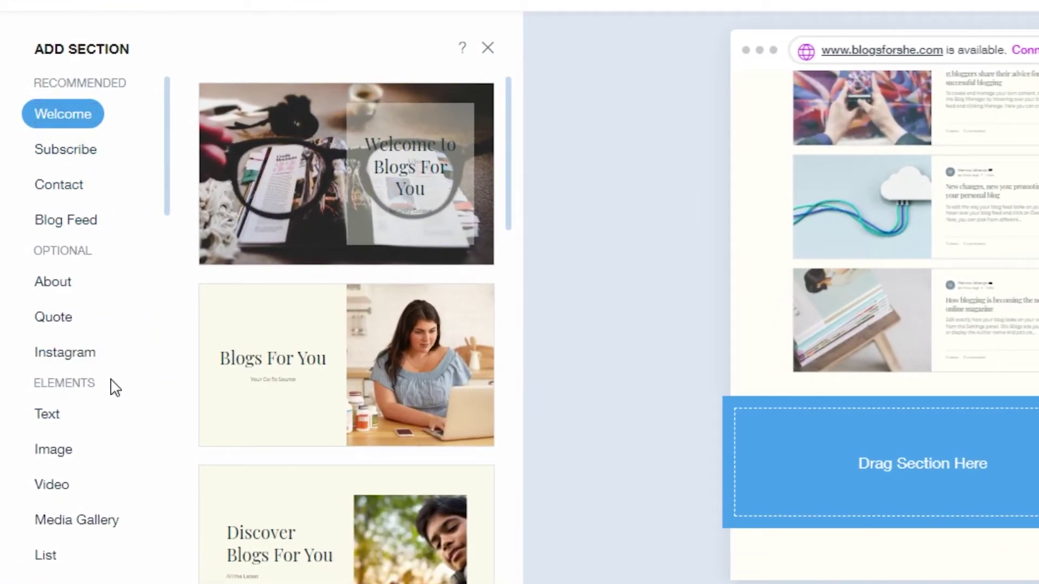
left_click_drag(171, 167, 159, 311)
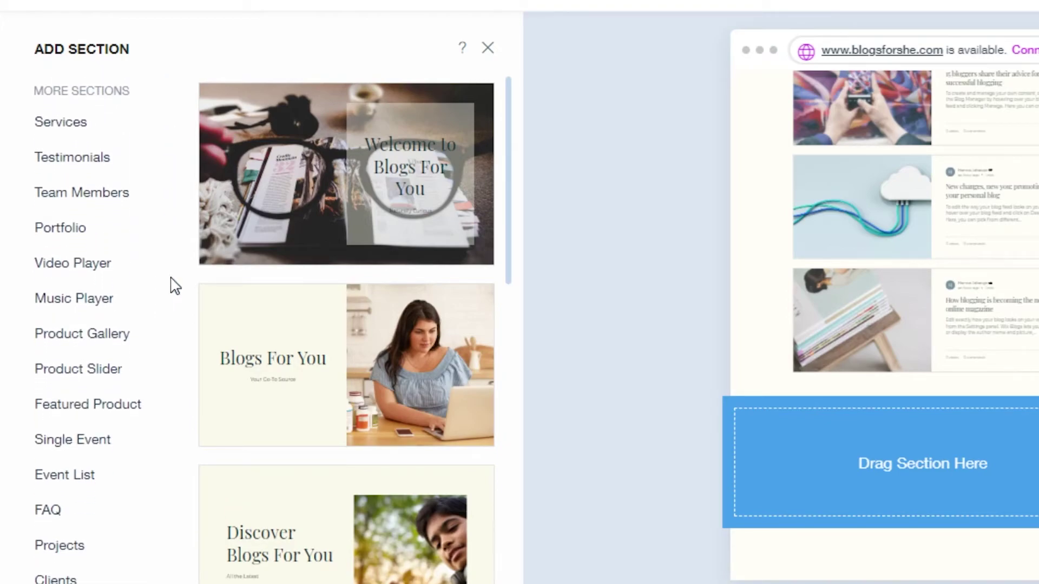
left_click_drag(171, 335, 156, 553)
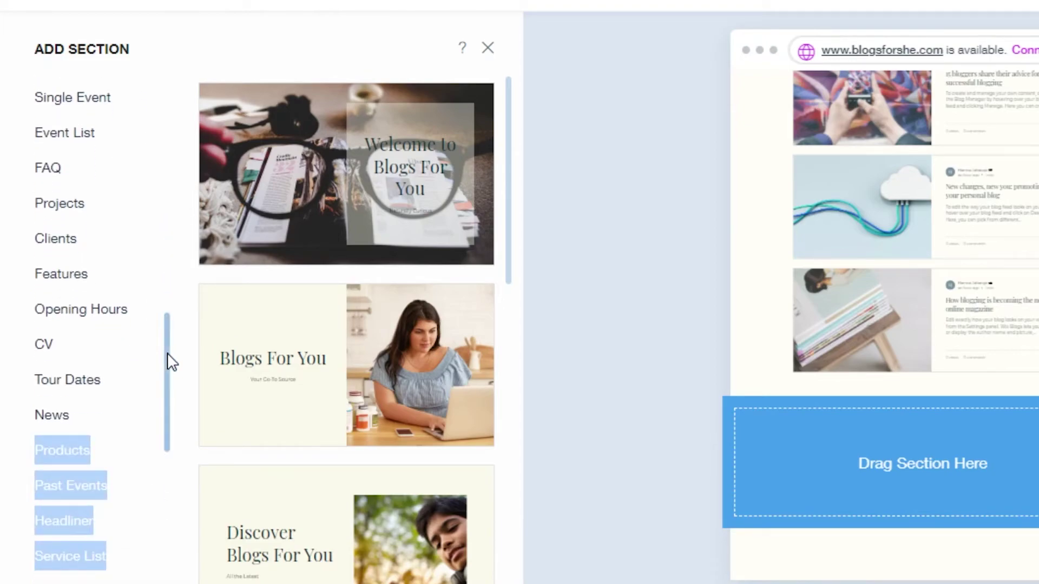
left_click_drag(171, 361, 157, 488)
left_click(592, 298)
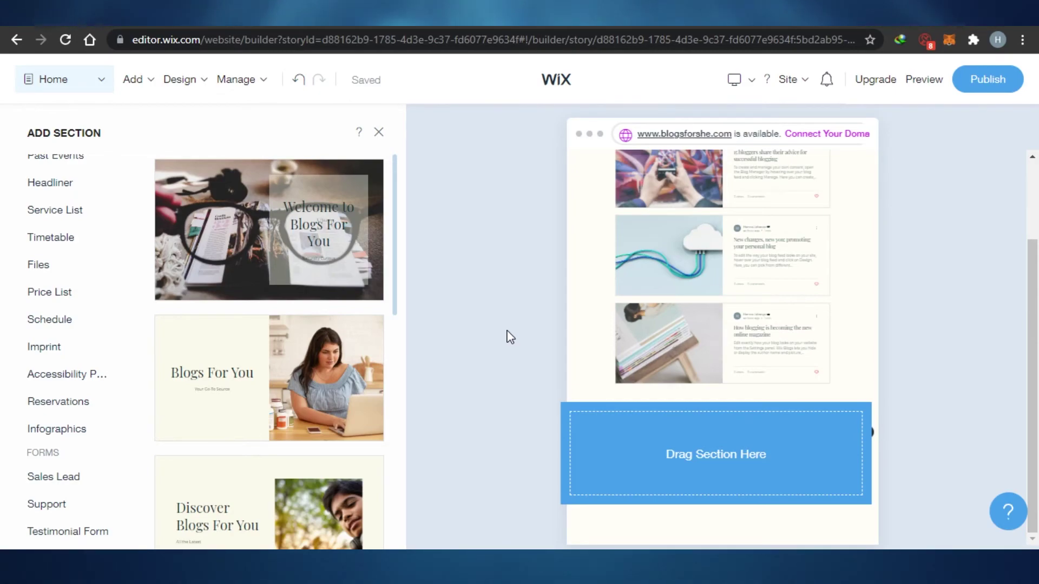
mouse_move(362, 292)
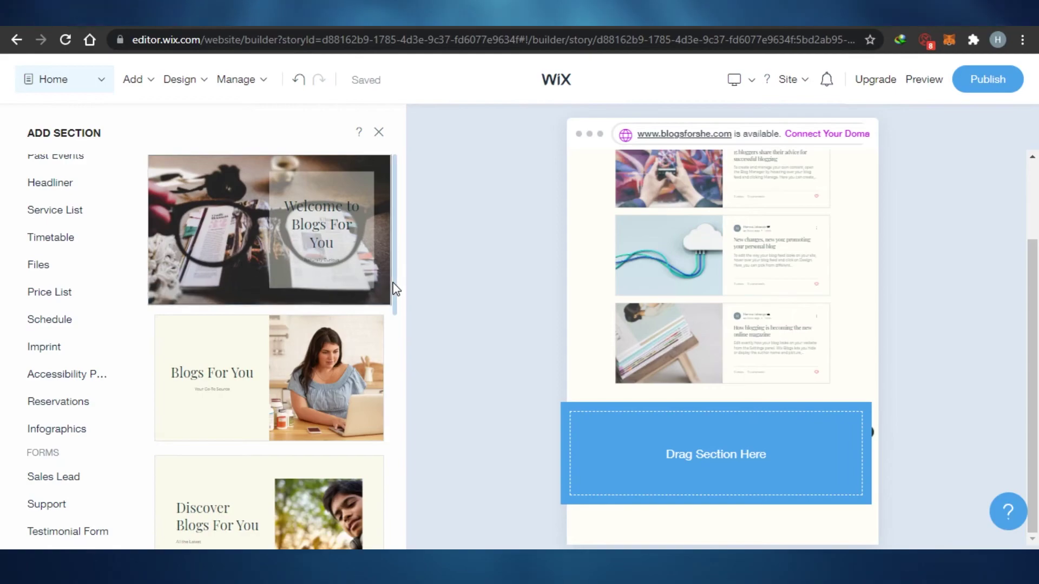
left_click_drag(394, 294, 397, 493)
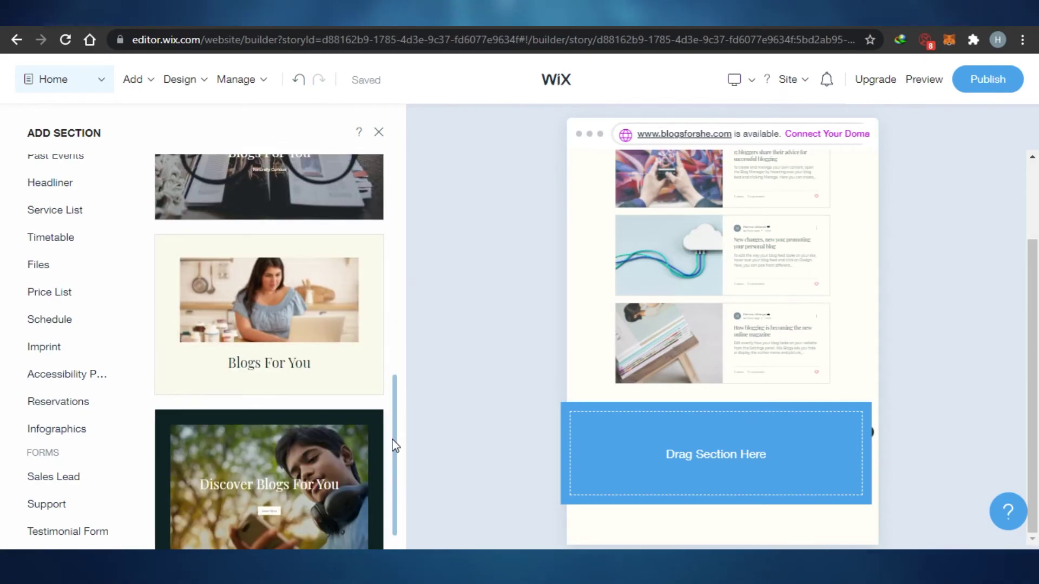
left_click_drag(394, 446, 390, 320)
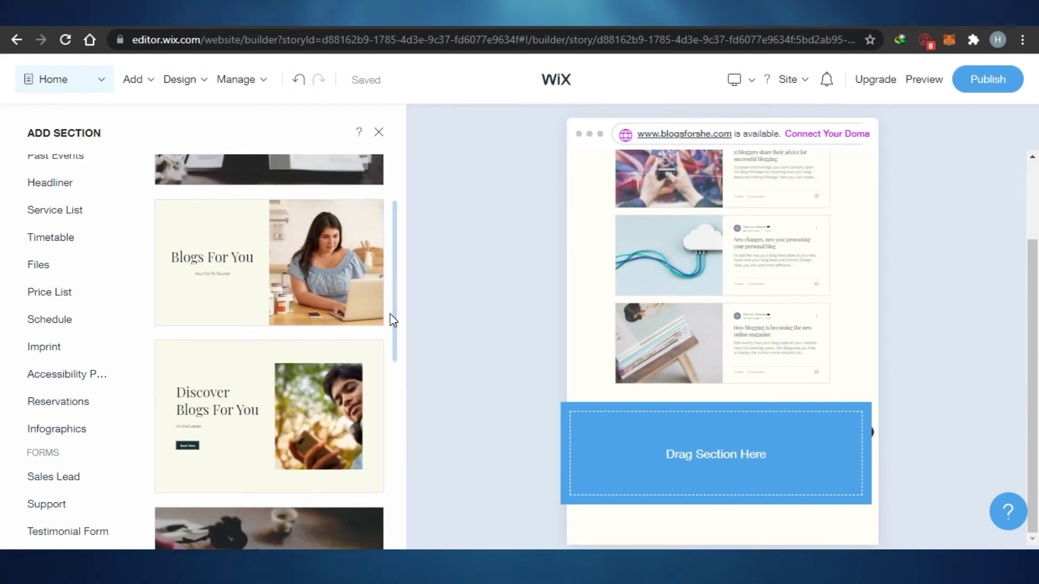
left_click(378, 132)
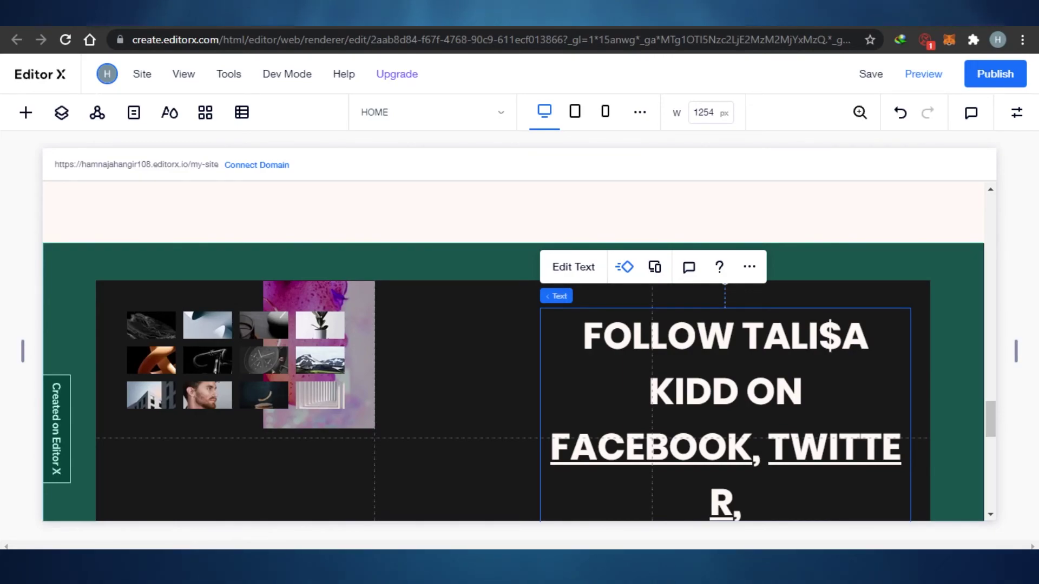
- Scroll the Editor X HOME page up past the merch section to The Crystal Project hero
scroll(992, 459, "up", 5)
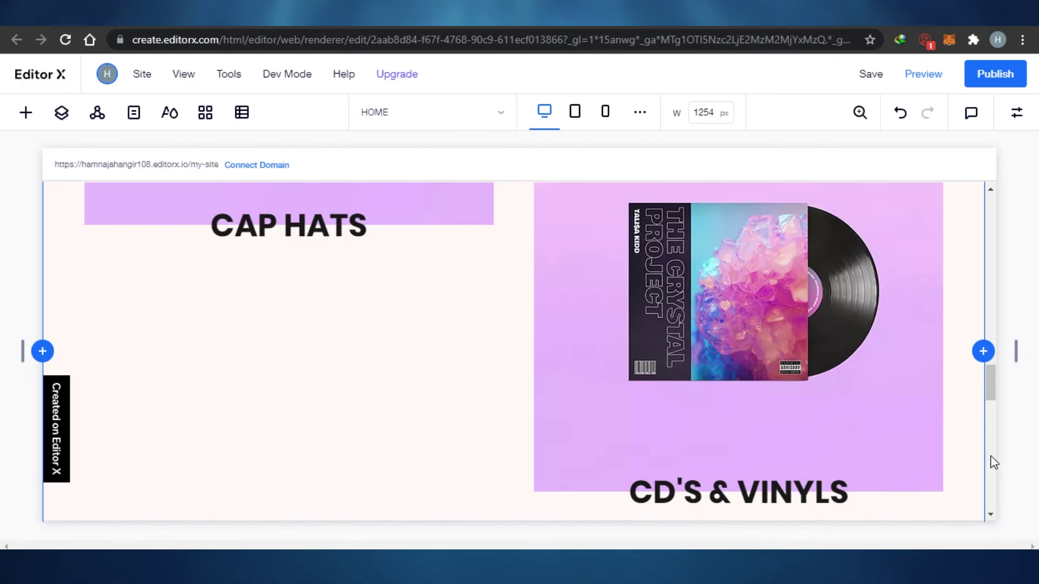
left_click_drag(991, 384, 990, 208)
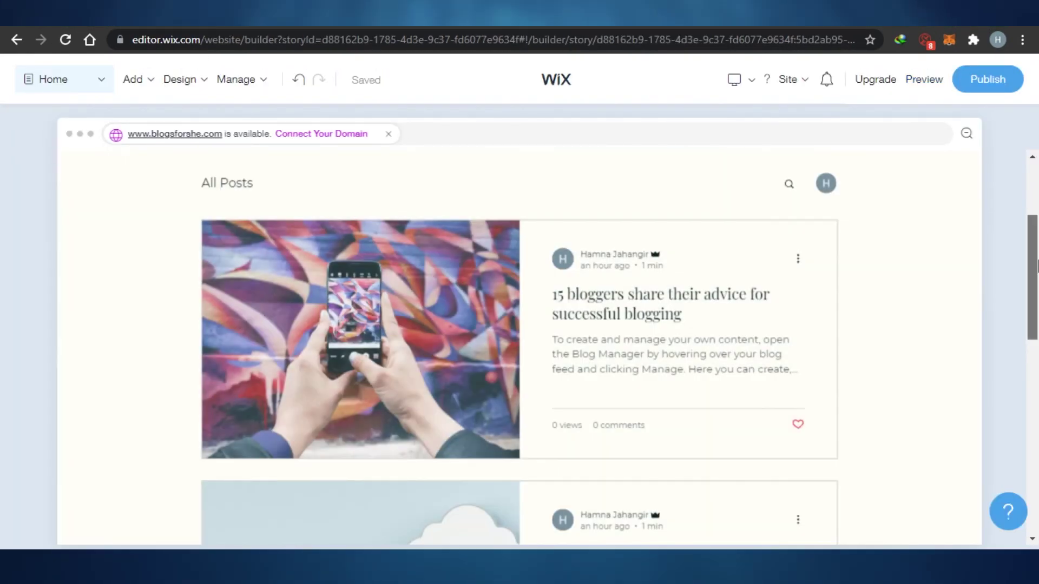
left_click_drag(1034, 268, 1035, 230)
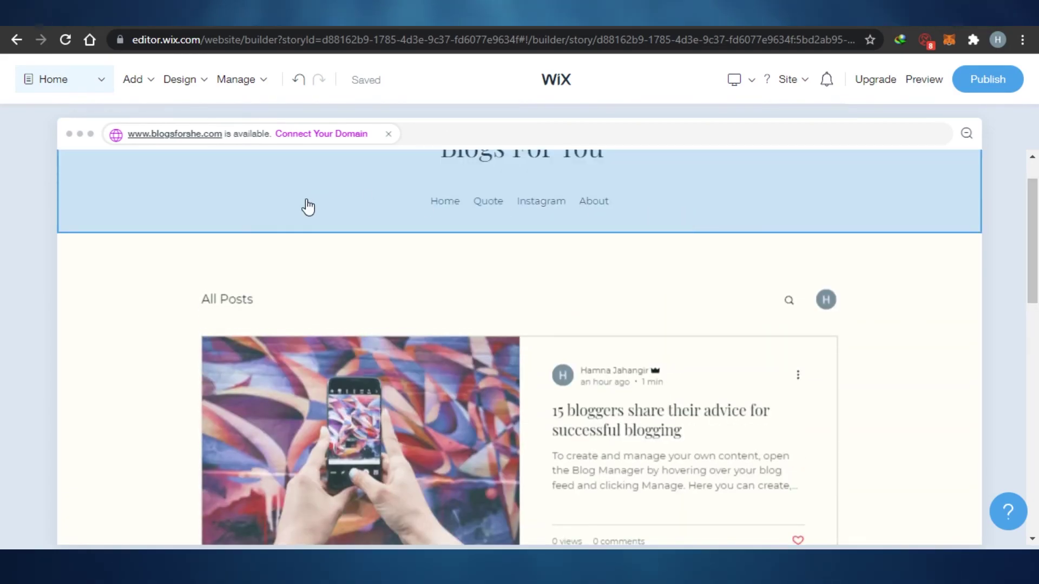